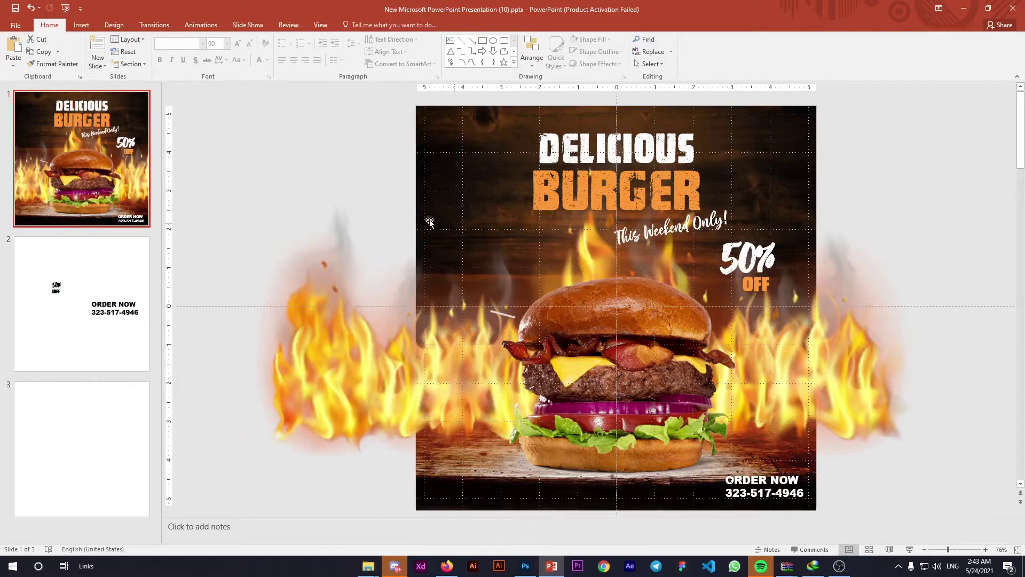
Step: Back in Firefox's wooden texture results, preview two dark wood backgrounds and select part of the query
{"action": "left_click", "coordinate": [447, 566]}
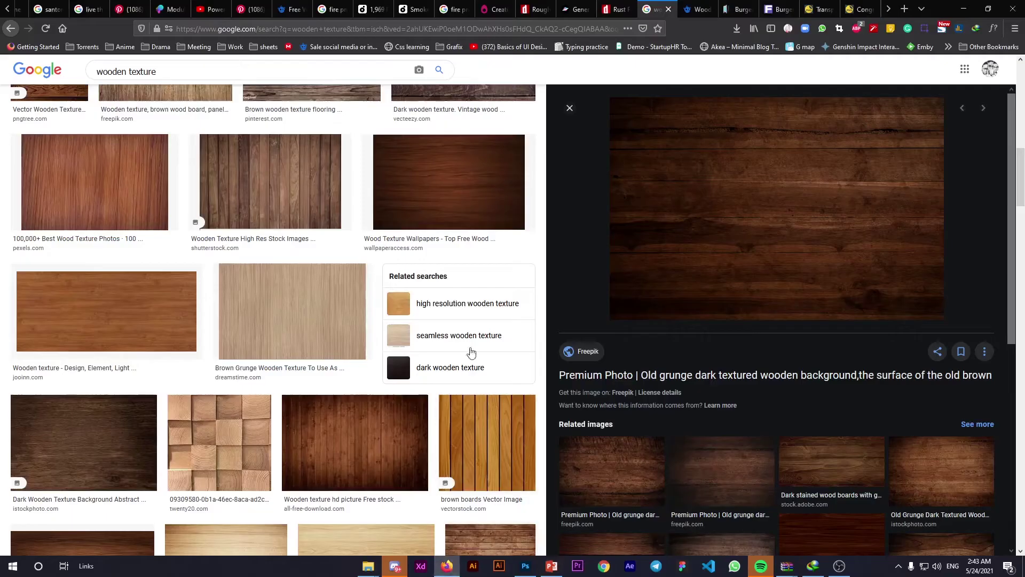
{"action": "scroll", "coordinate": [214, 229], "scroll_direction": "up", "scroll_amount": 5}
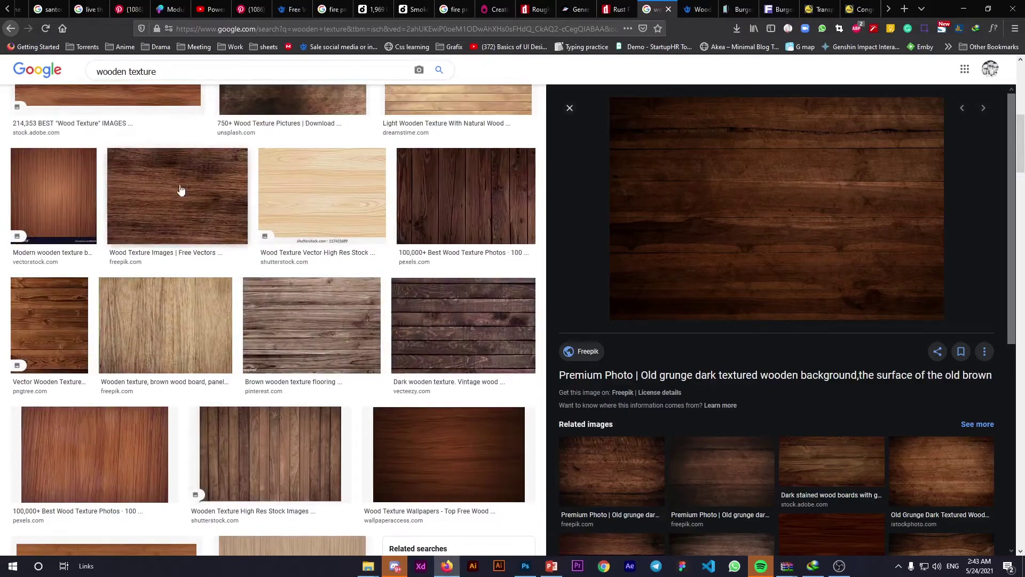
{"action": "scroll", "coordinate": [180, 189], "scroll_direction": "up", "scroll_amount": 8}
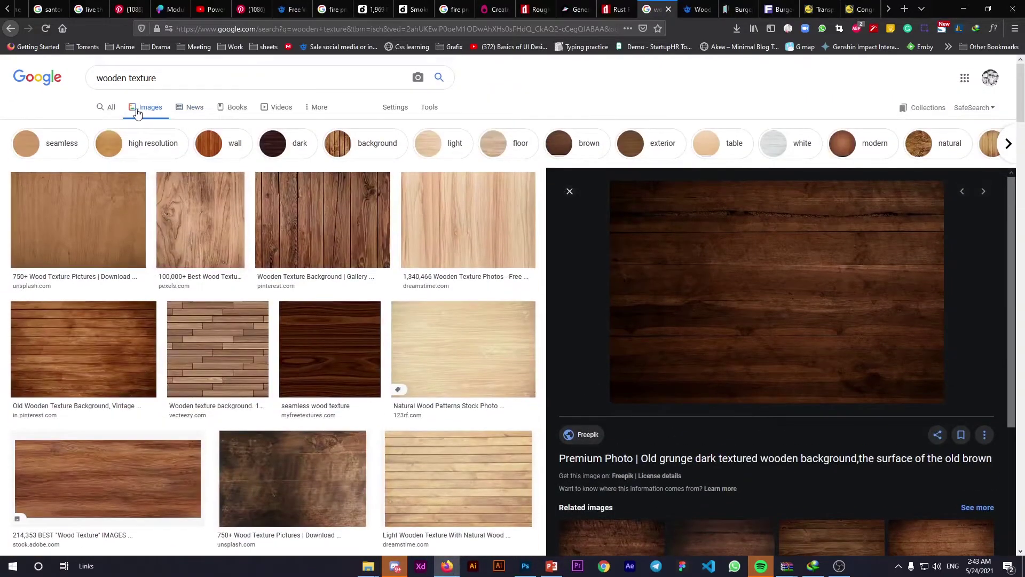
{"action": "scroll", "coordinate": [797, 315], "scroll_direction": "down", "scroll_amount": 5}
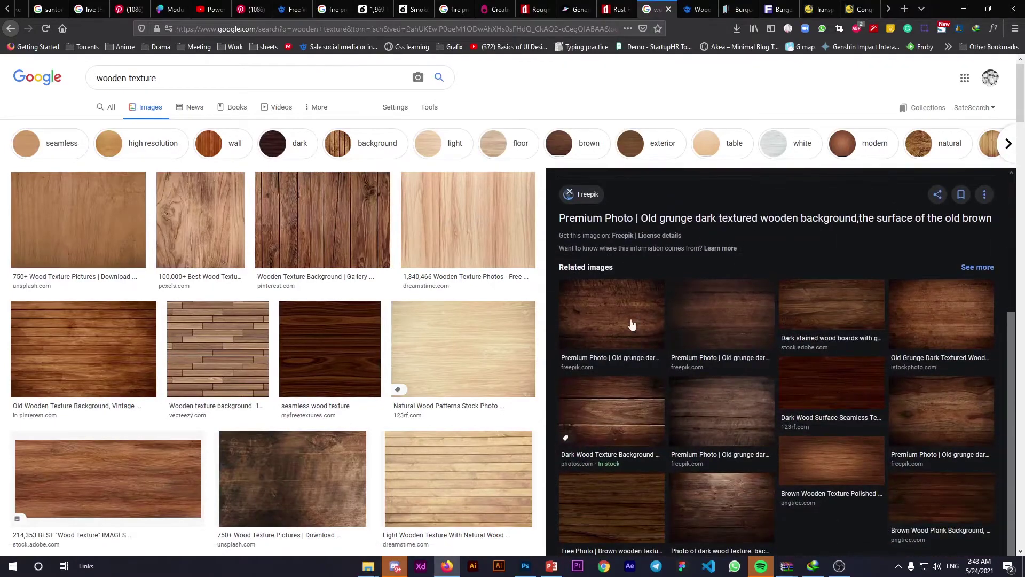
{"action": "left_click", "coordinate": [685, 321]}
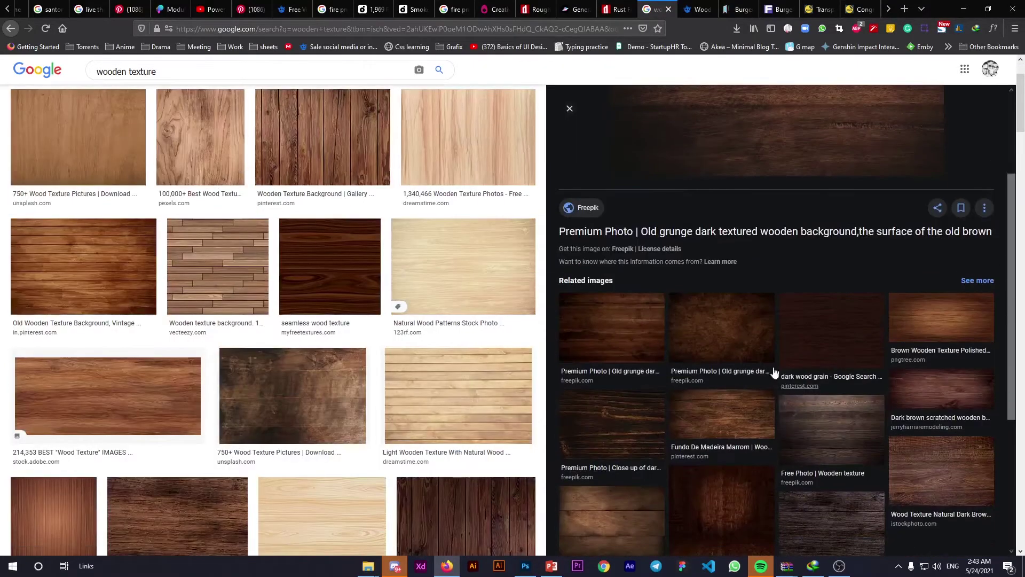
{"action": "scroll", "coordinate": [736, 482], "scroll_direction": "down", "scroll_amount": 3}
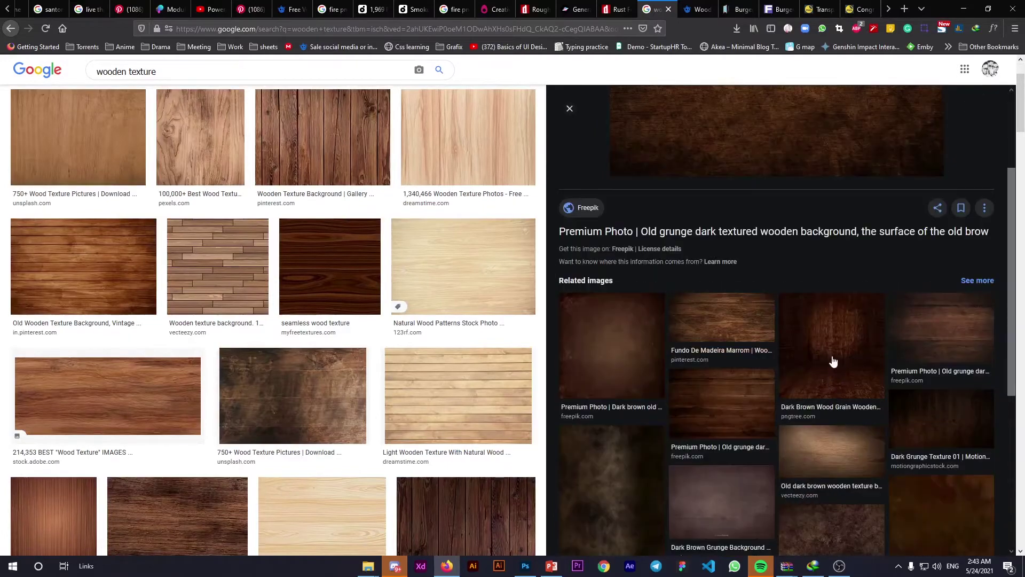
{"action": "left_click", "coordinate": [744, 408]}
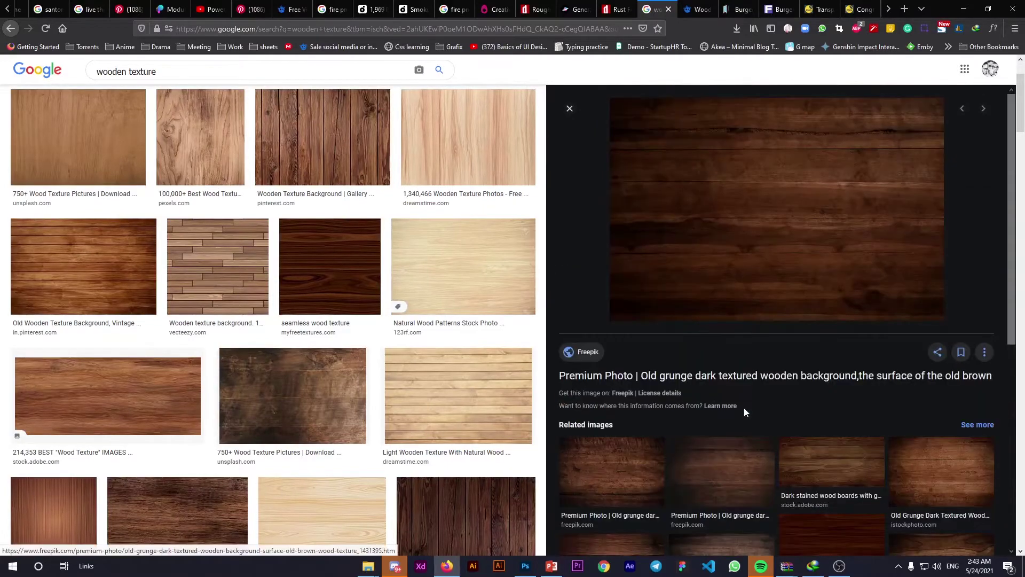
{"action": "scroll", "coordinate": [487, 403], "scroll_direction": "up", "scroll_amount": 1}
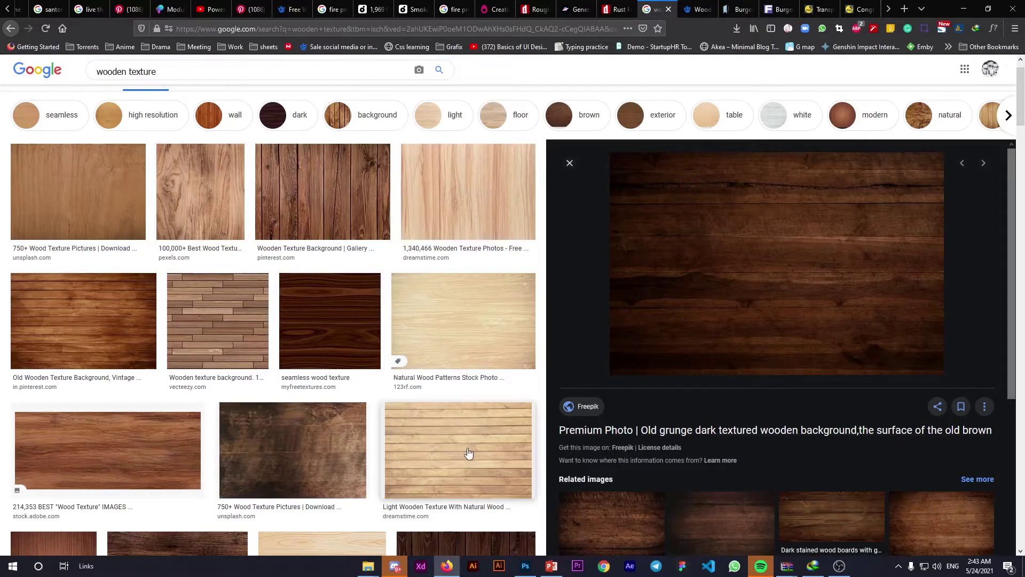
{"action": "left_click_drag", "start_coordinate": [169, 75], "coordinate": [141, 76]}
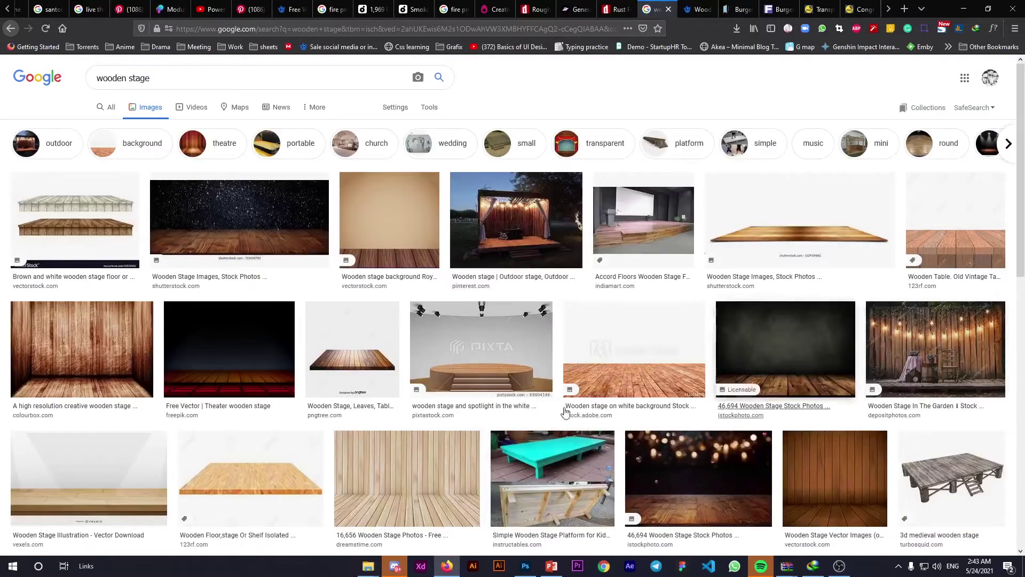
Step: Preview three wooden stage photos, ending on the dark wooden stage stock photo, then select the whole query
{"action": "left_click", "coordinate": [98, 227]}
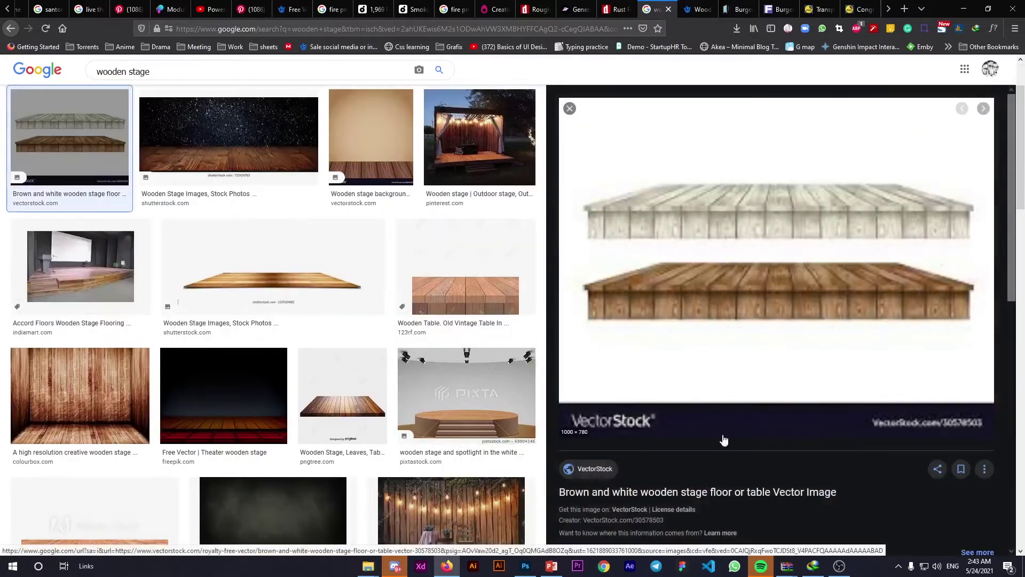
{"action": "scroll", "coordinate": [872, 275], "scroll_direction": "down", "scroll_amount": 3}
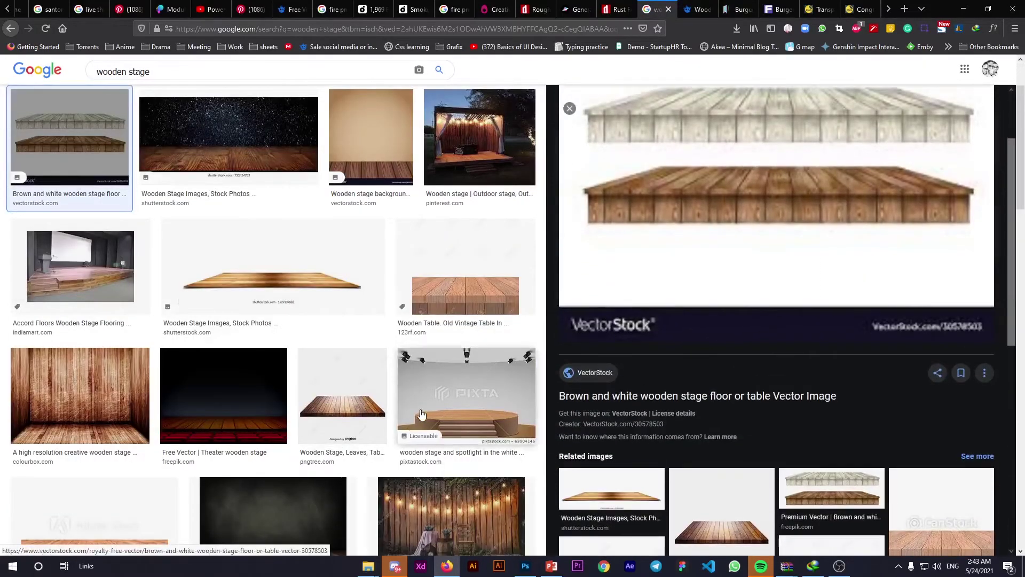
{"action": "left_click", "coordinate": [63, 415]}
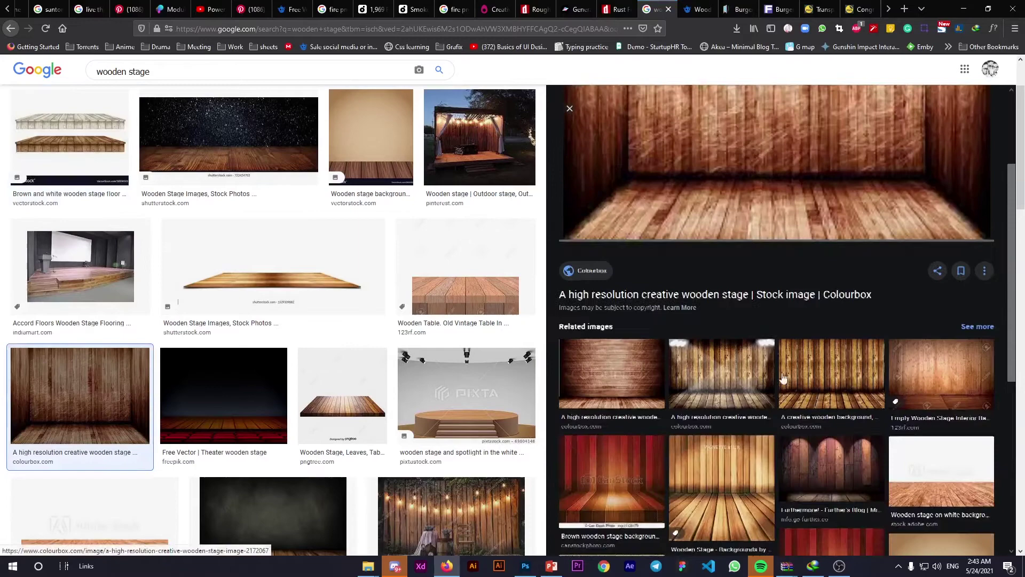
{"action": "scroll", "coordinate": [783, 378], "scroll_direction": "down", "scroll_amount": 3}
{"action": "scroll", "coordinate": [246, 484], "scroll_direction": "down", "scroll_amount": 3}
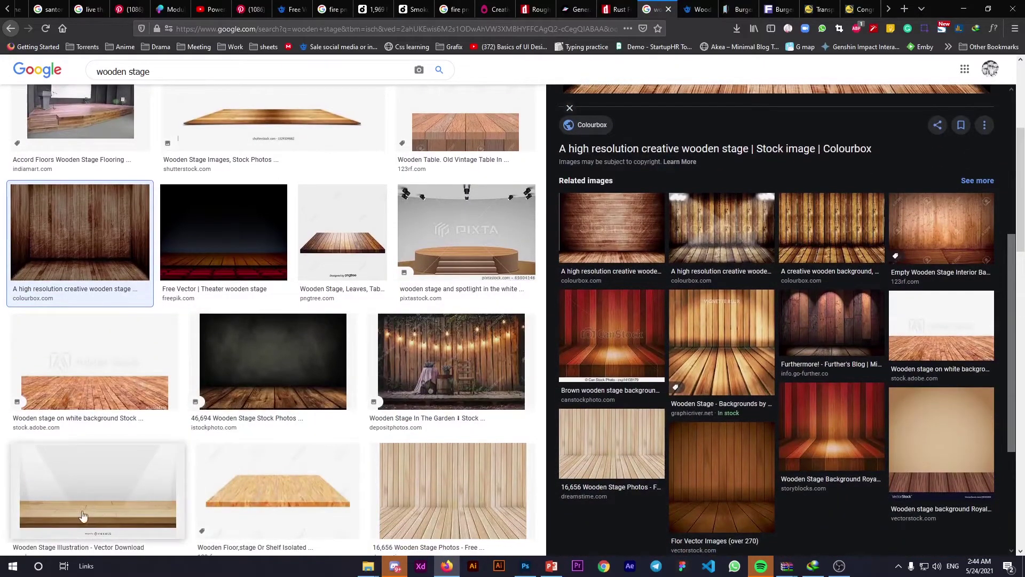
{"action": "left_click", "coordinate": [270, 369]}
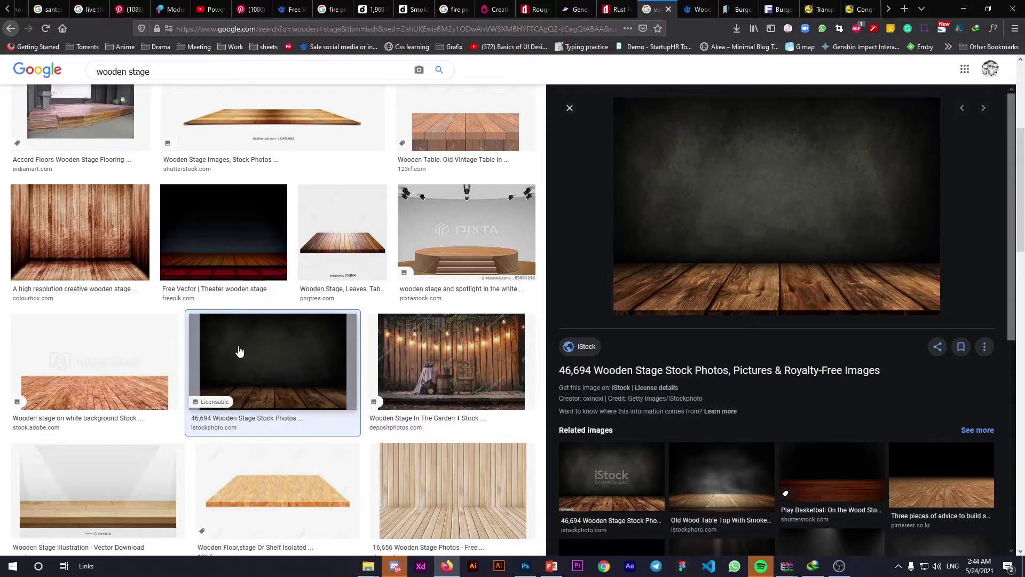
{"action": "double_click", "coordinate": [208, 73]}
{"action": "triple_click", "coordinate": [209, 73]}
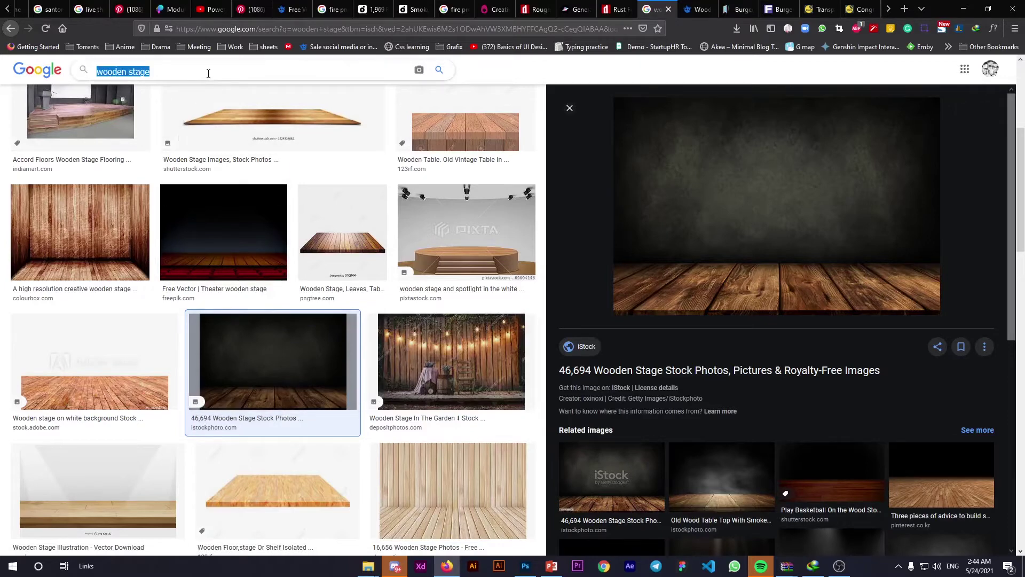
Step: Search Google Images for 'fire png' and preview a fire flames clipart image
{"action": "type", "text": "fir"}
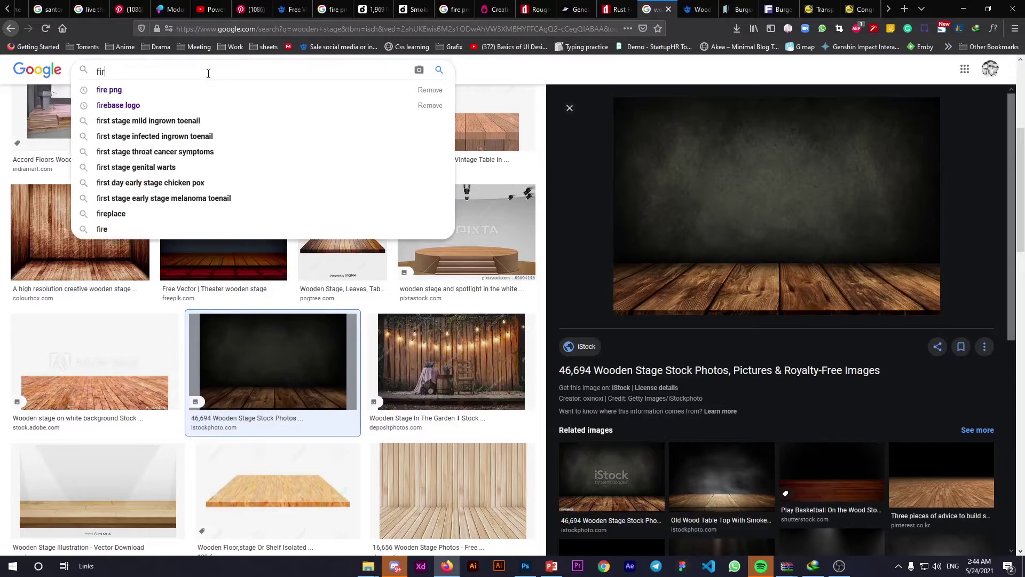
{"action": "type", "text": "e png"}
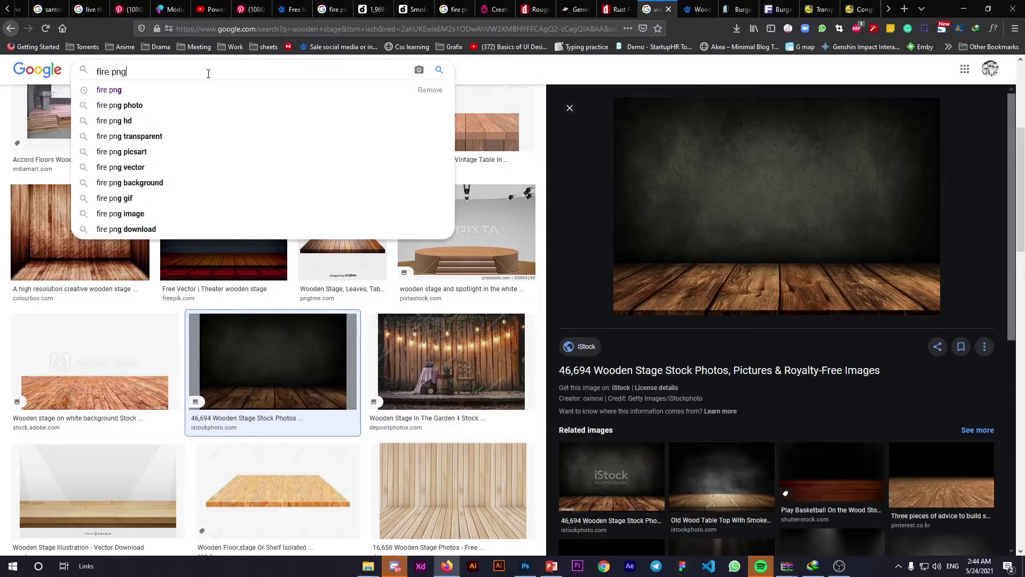
{"action": "key", "text": "Return"}
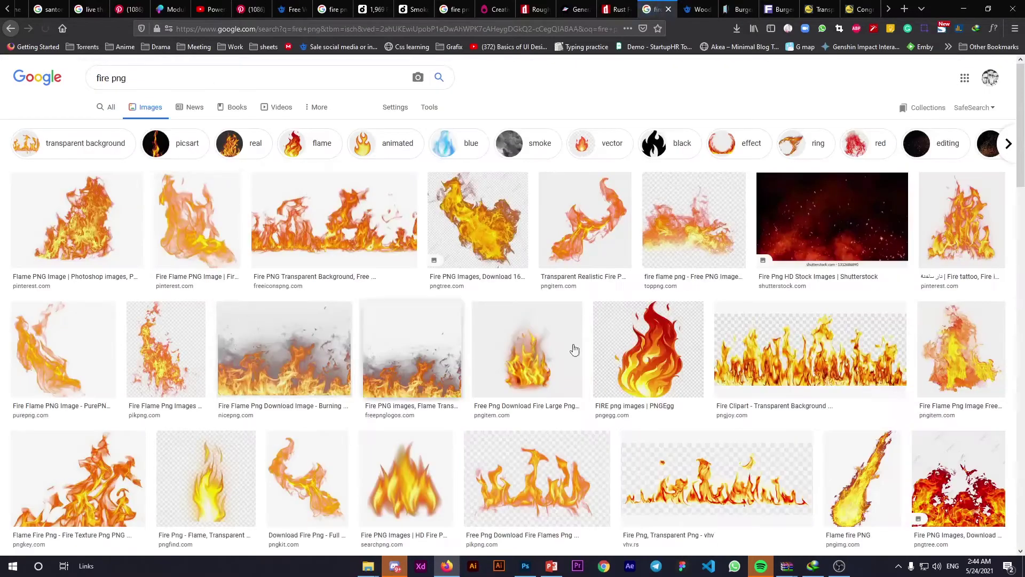
{"action": "scroll", "coordinate": [432, 378], "scroll_direction": "down", "scroll_amount": 2}
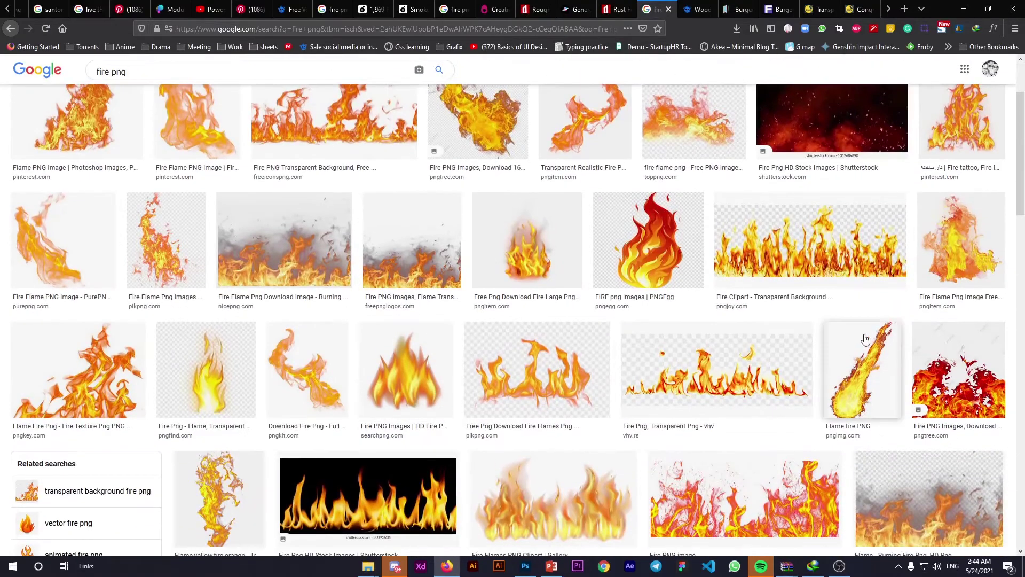
{"action": "scroll", "coordinate": [864, 339], "scroll_direction": "down", "scroll_amount": 3}
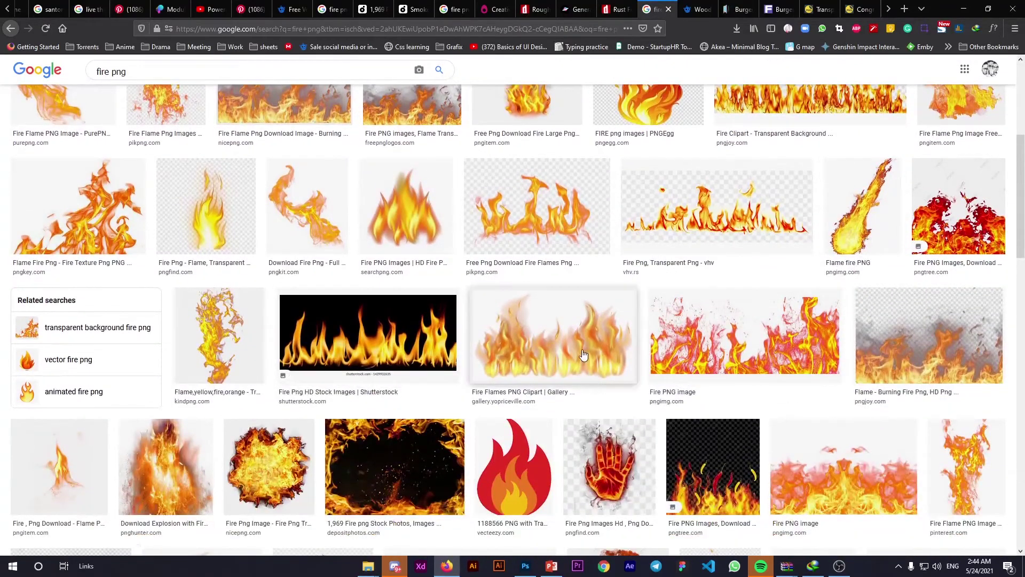
{"action": "left_click", "coordinate": [533, 358]}
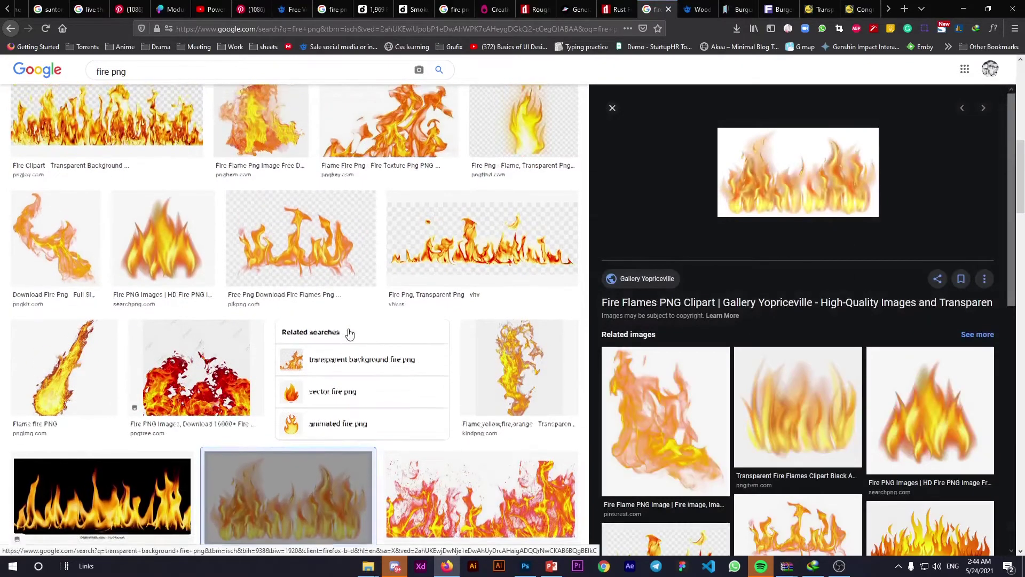
Step: Bring up the YT ASSET folder in File Explorer
{"action": "scroll", "coordinate": [344, 341], "scroll_direction": "up", "scroll_amount": 2}
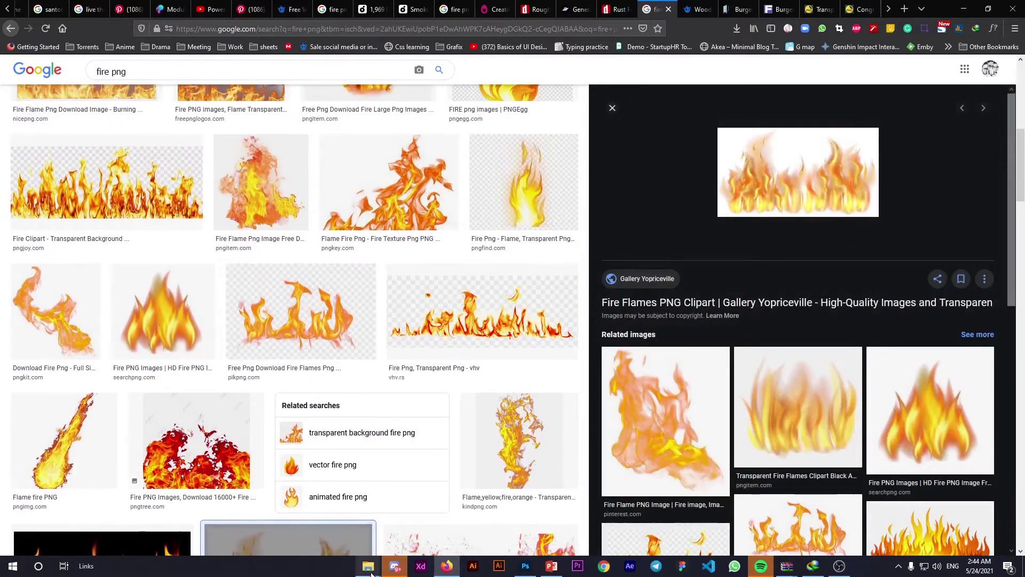
{"action": "mouse_move", "coordinate": [368, 565]}
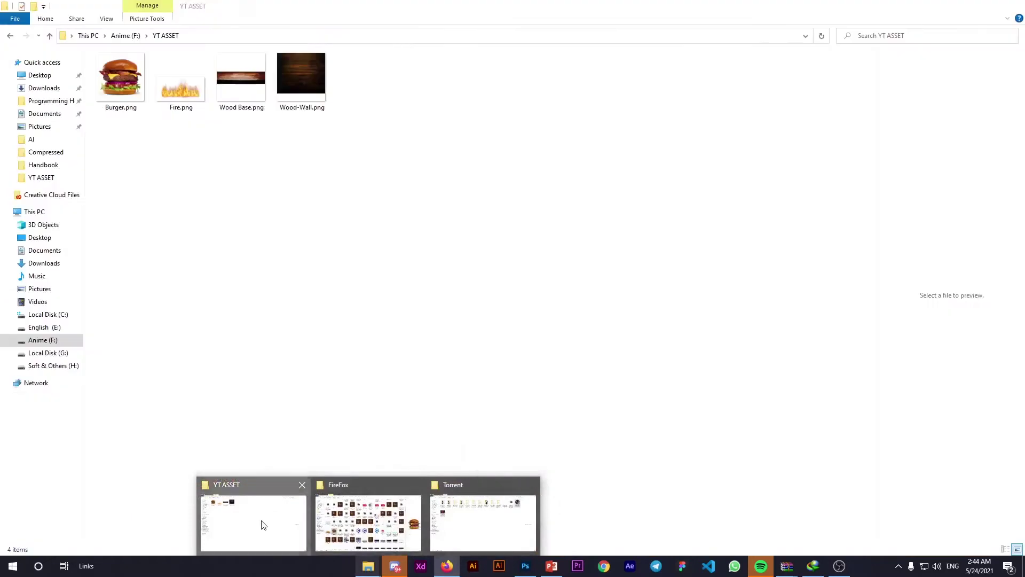
{"action": "left_click", "coordinate": [263, 525]}
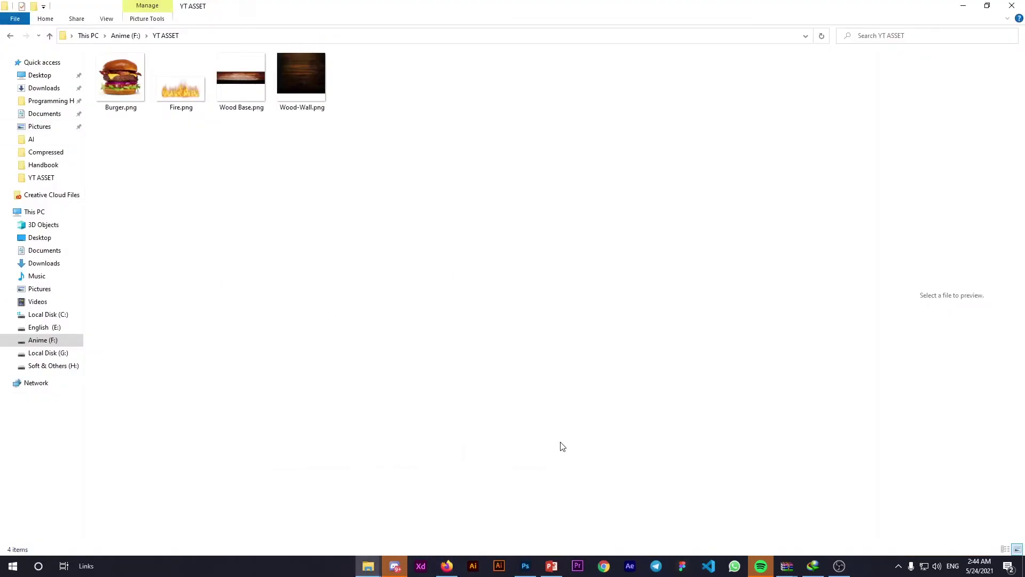
Step: In PowerPoint, insert a new slide 2 after the poster slide and delete both placeholders
{"action": "left_click", "coordinate": [551, 565]}
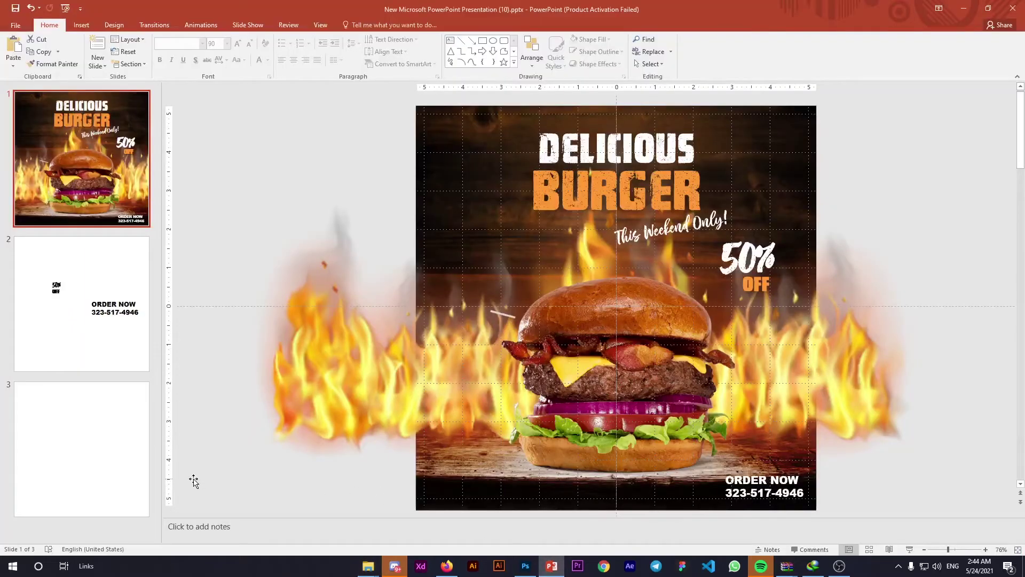
{"action": "right_click", "coordinate": [99, 233]}
{"action": "left_click", "coordinate": [114, 270]}
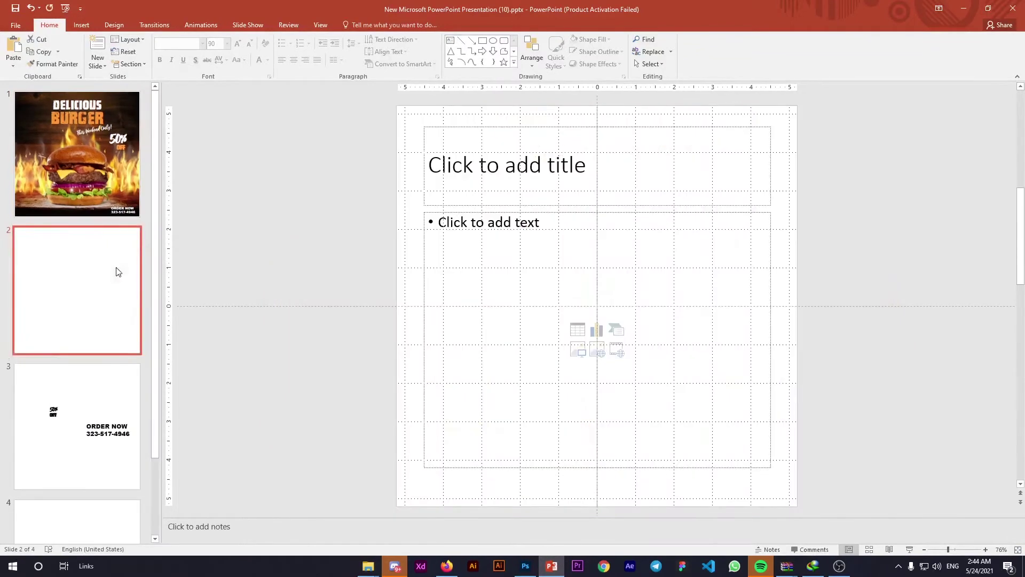
{"action": "left_click_drag", "start_coordinate": [408, 107], "coordinate": [787, 501]}
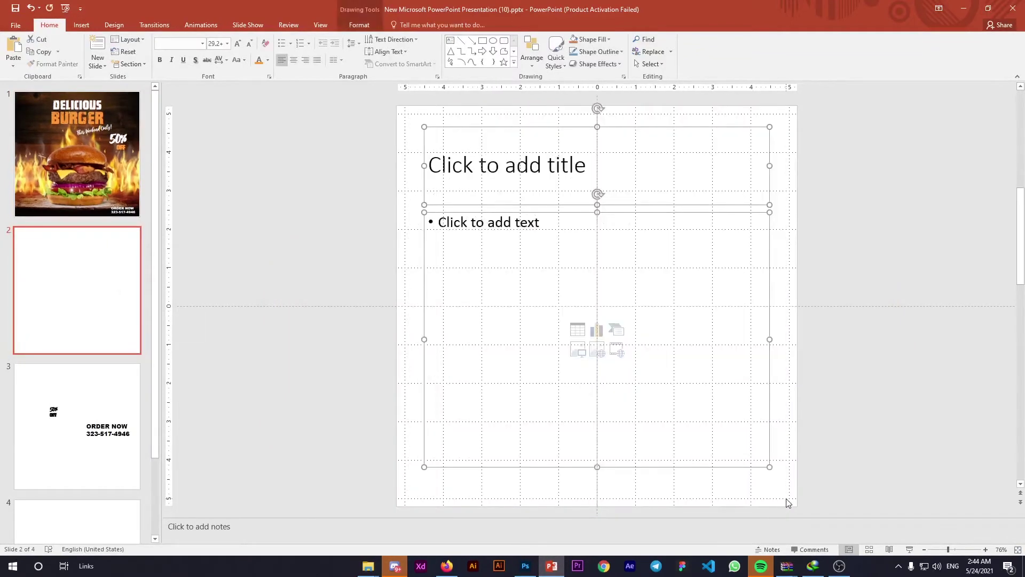
{"action": "key", "text": "Delete"}
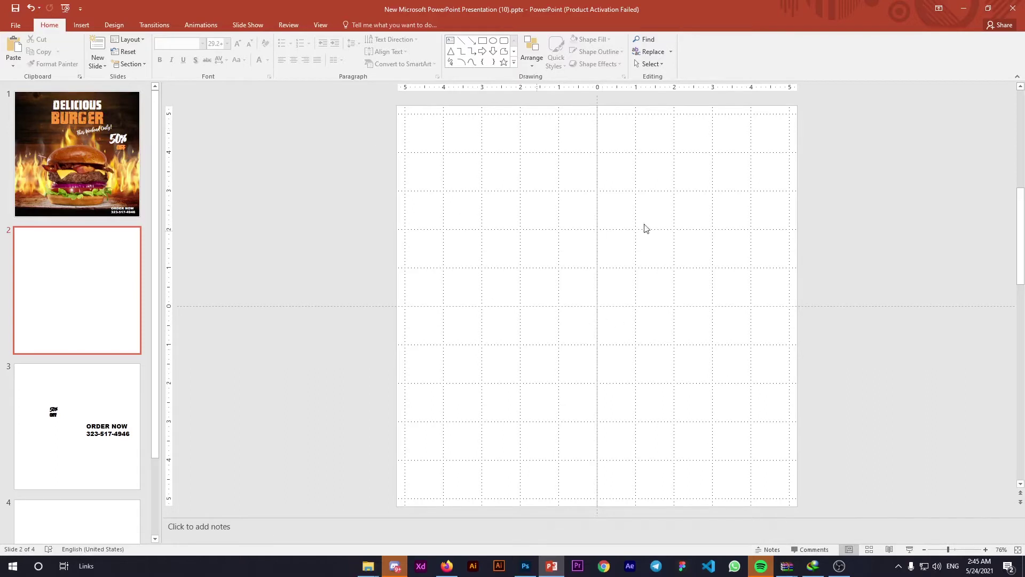
Step: Drag the Wood-Wall image onto slide 2 and stretch it to cover the whole slide
{"action": "mouse_move", "coordinate": [368, 566]}
{"action": "left_click", "coordinate": [240, 514]}
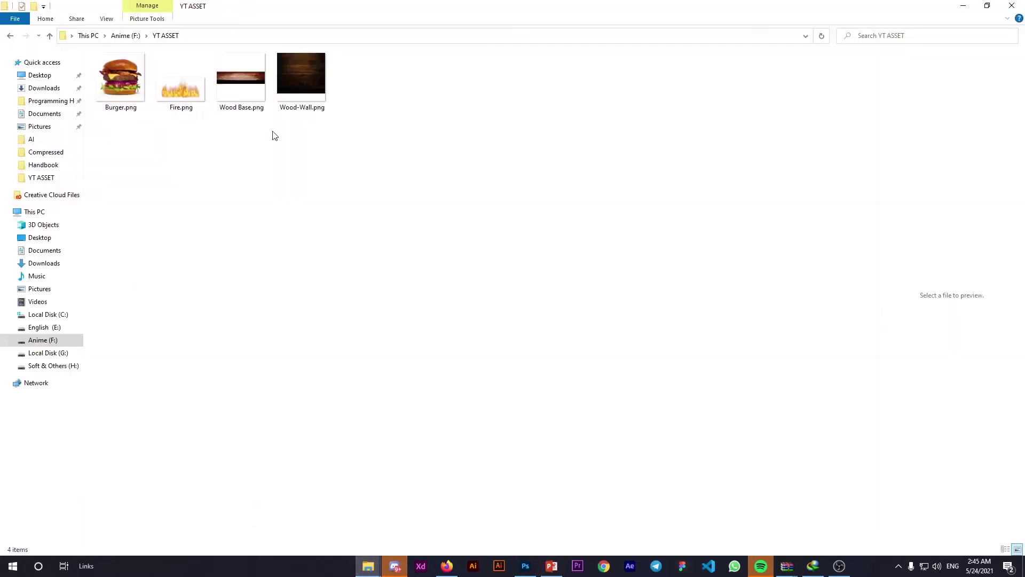
{"action": "left_click_drag", "start_coordinate": [316, 103], "coordinate": [587, 363]}
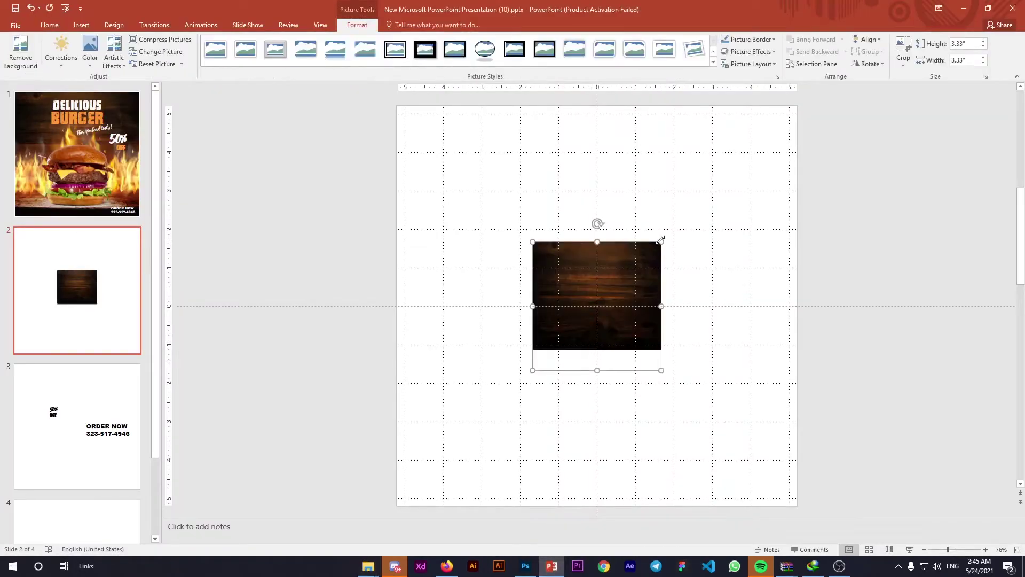
{"action": "left_click_drag", "start_coordinate": [661, 241], "coordinate": [797, 109]}
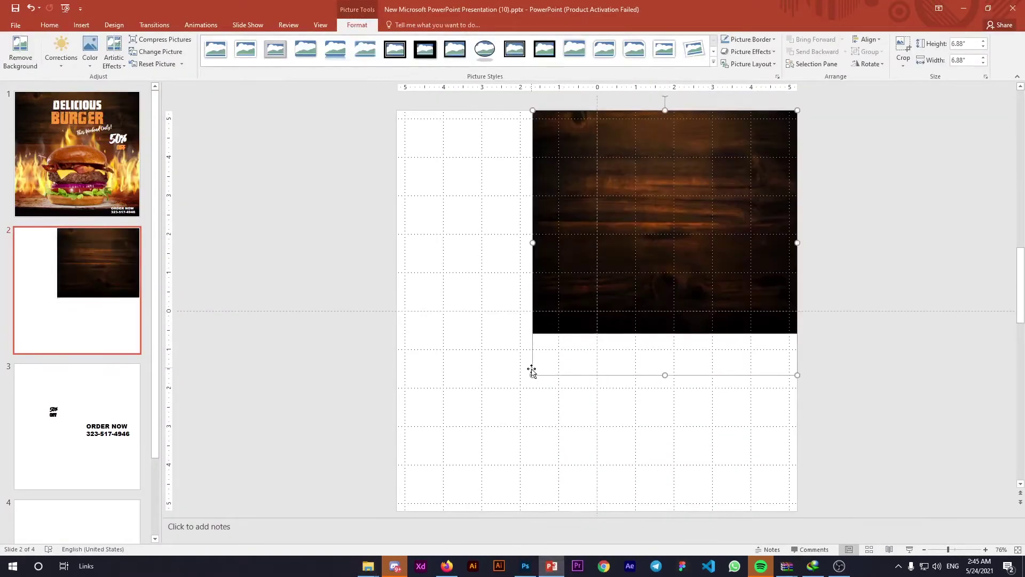
{"action": "left_click_drag", "start_coordinate": [522, 381], "coordinate": [399, 463]}
{"action": "left_click", "coordinate": [319, 369]}
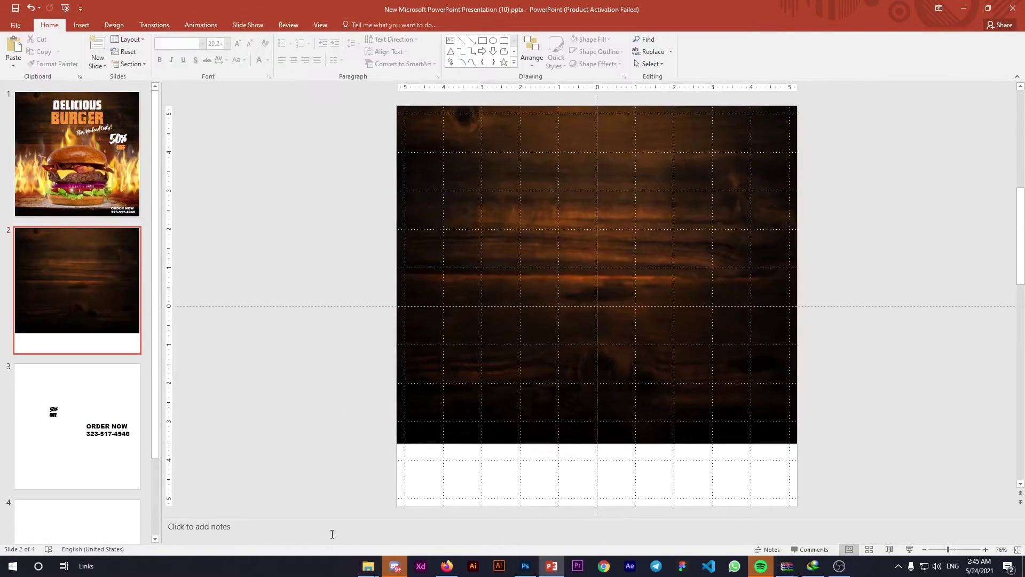
Step: Add the Wood Base image and stretch it across the bottom edge of the slide
{"action": "mouse_move", "coordinate": [368, 566]}
{"action": "left_click", "coordinate": [288, 534]}
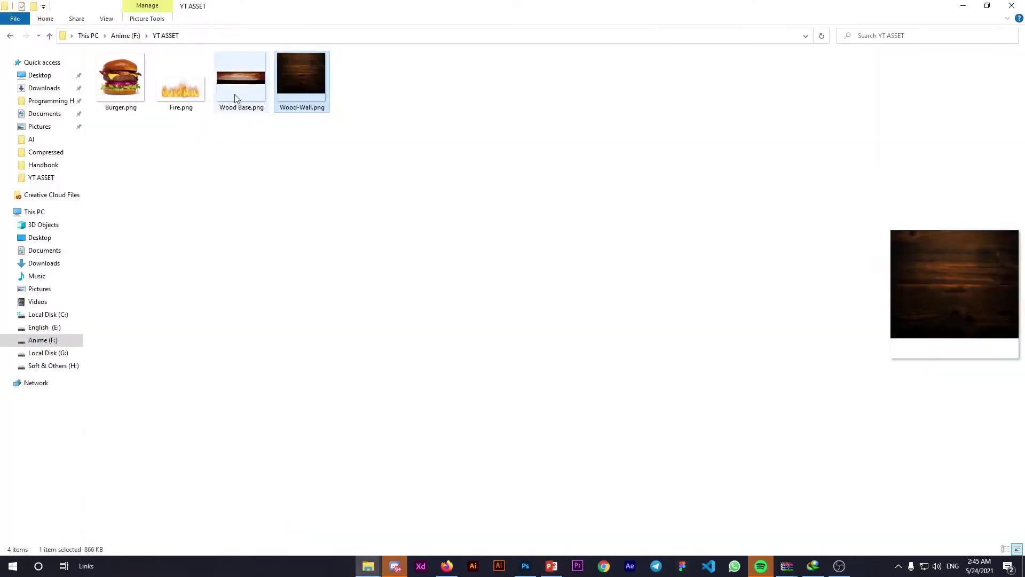
{"action": "left_click_drag", "start_coordinate": [237, 98], "coordinate": [573, 460]}
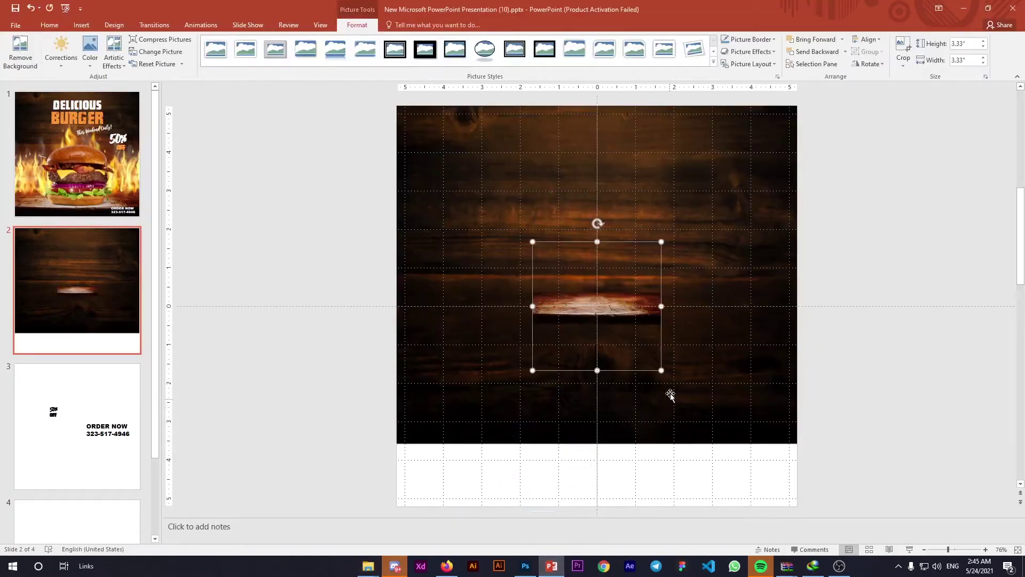
{"action": "left_click_drag", "start_coordinate": [661, 370], "coordinate": [890, 523]}
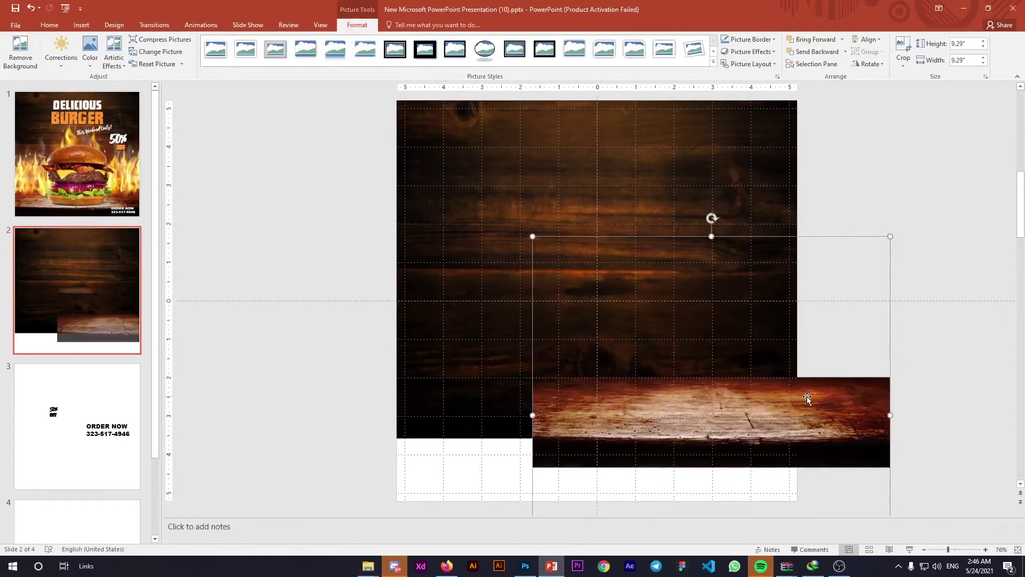
{"action": "left_click_drag", "start_coordinate": [807, 398], "coordinate": [670, 417]}
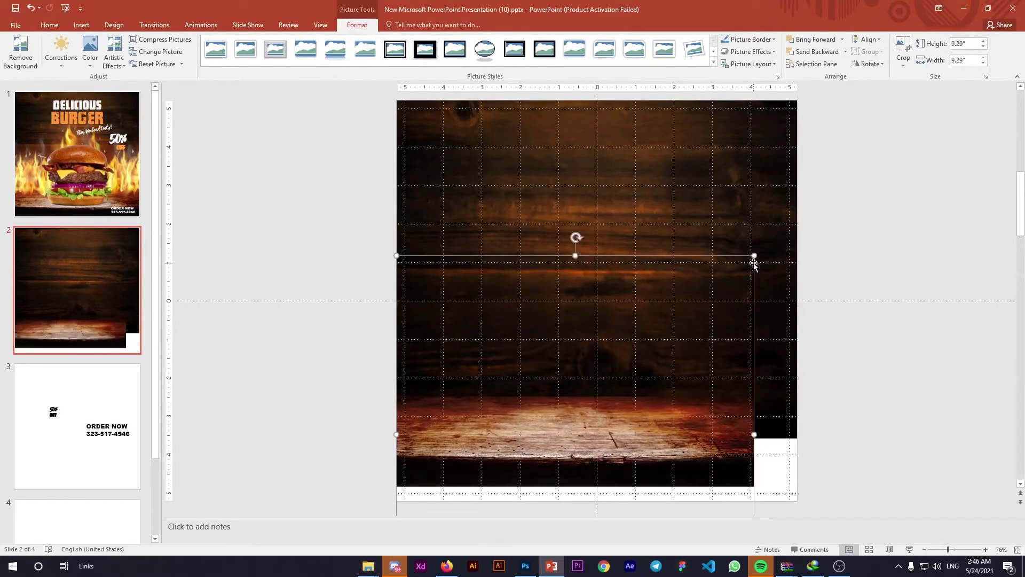
{"action": "left_click_drag", "start_coordinate": [753, 256], "coordinate": [797, 213]}
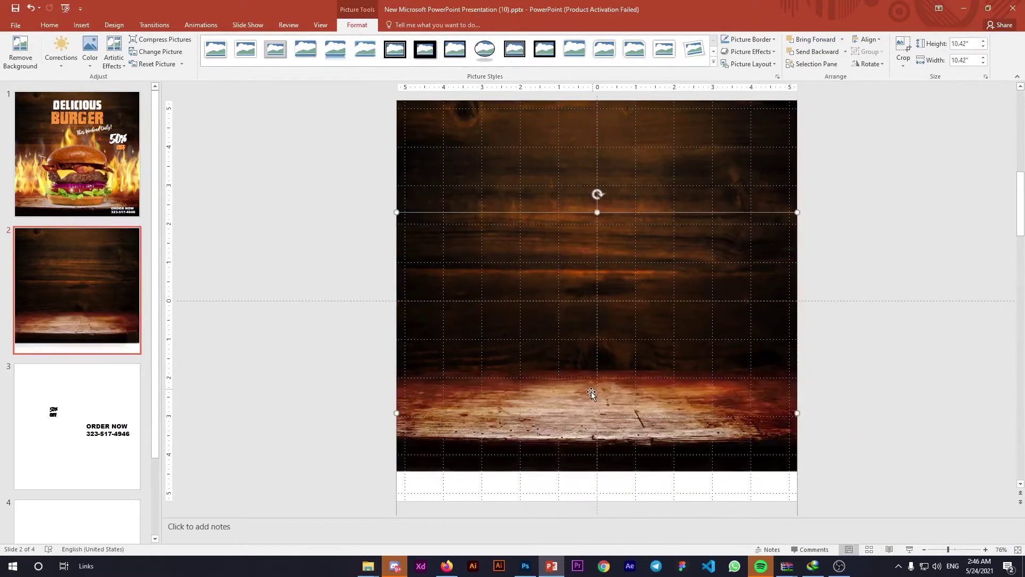
{"action": "left_click_drag", "start_coordinate": [592, 394], "coordinate": [591, 437]}
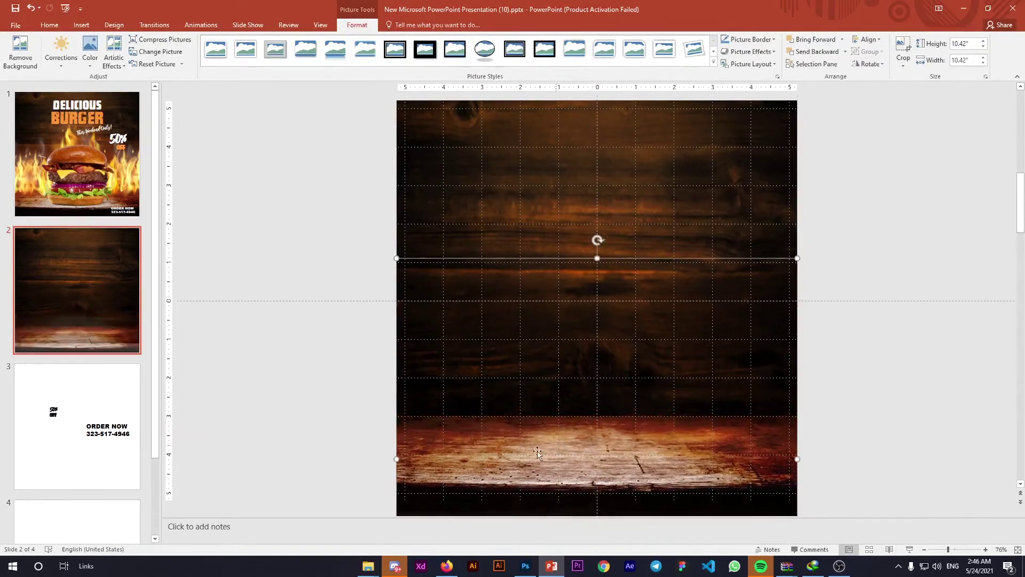
{"action": "left_click", "coordinate": [337, 399]}
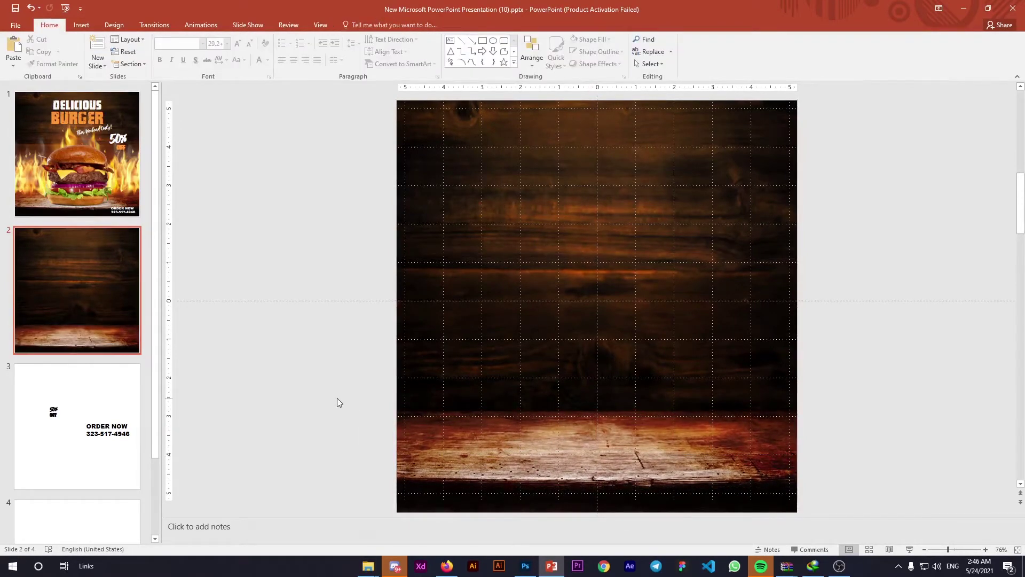
Step: Drag Fire.png onto slide 2, enlarge it to 19.08" wide and position it over the lower slide
{"action": "mouse_move", "coordinate": [368, 566]}
{"action": "left_click", "coordinate": [250, 512]}
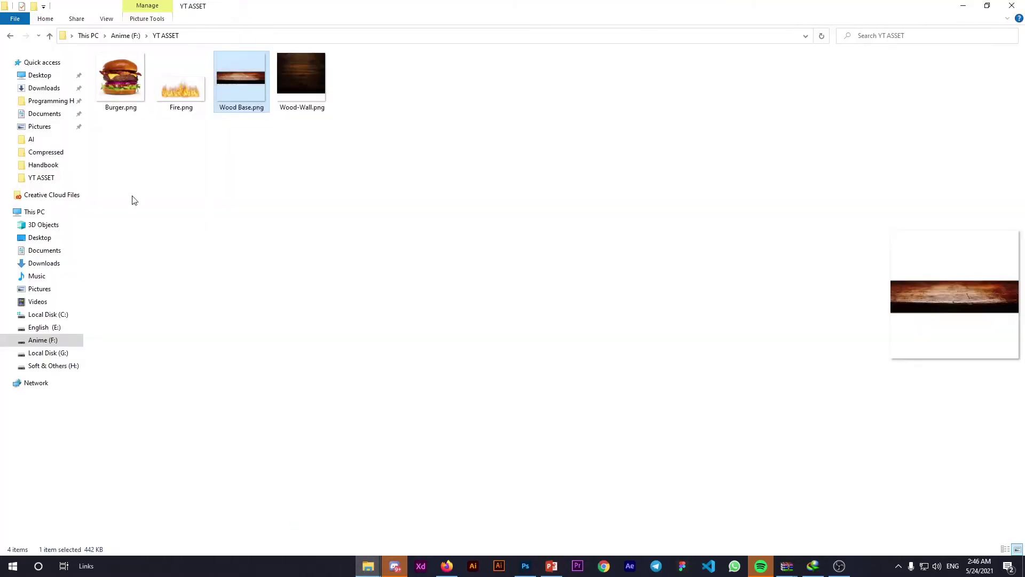
{"action": "left_click_drag", "start_coordinate": [181, 80], "coordinate": [597, 300]}
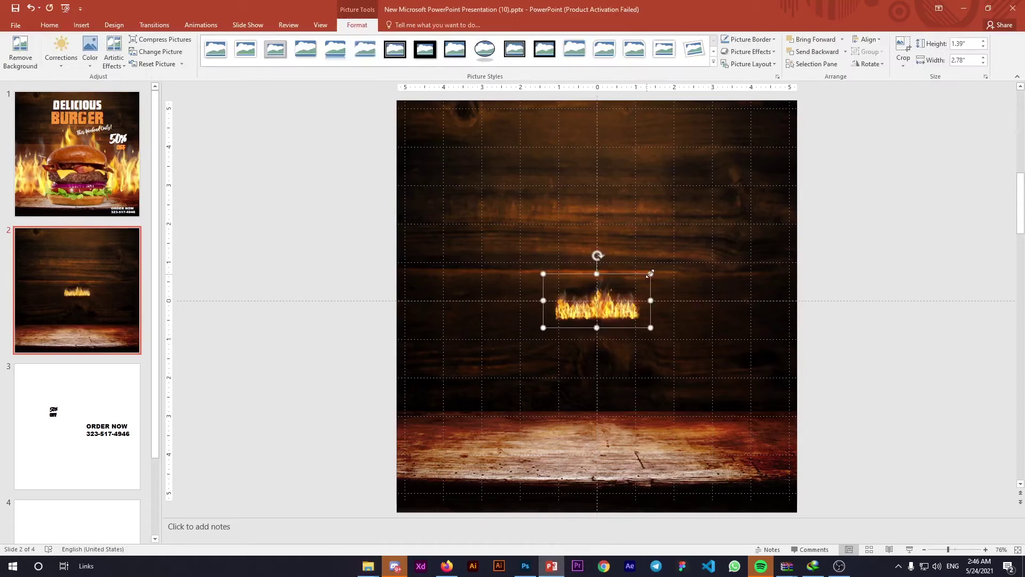
{"action": "left_click_drag", "start_coordinate": [652, 271], "coordinate": [973, 111]}
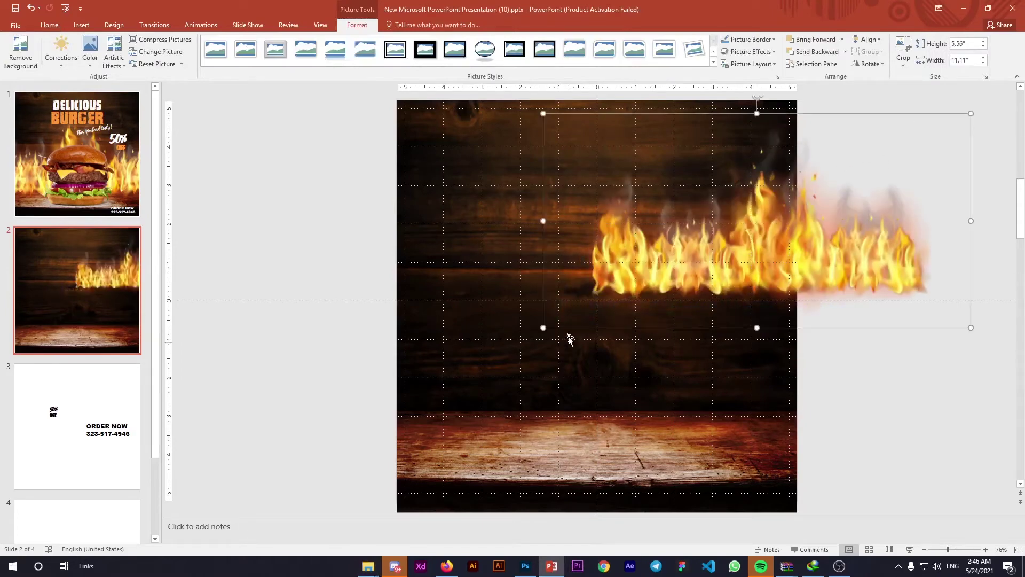
{"action": "left_click_drag", "start_coordinate": [543, 327], "coordinate": [237, 480]}
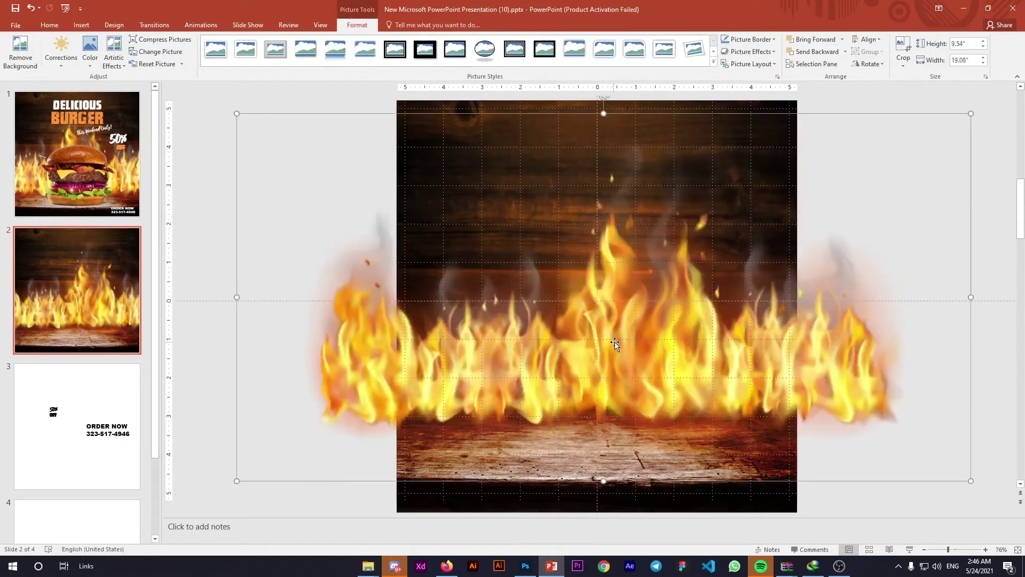
{"action": "left_click_drag", "start_coordinate": [614, 343], "coordinate": [646, 377]}
{"action": "left_click", "coordinate": [995, 187]}
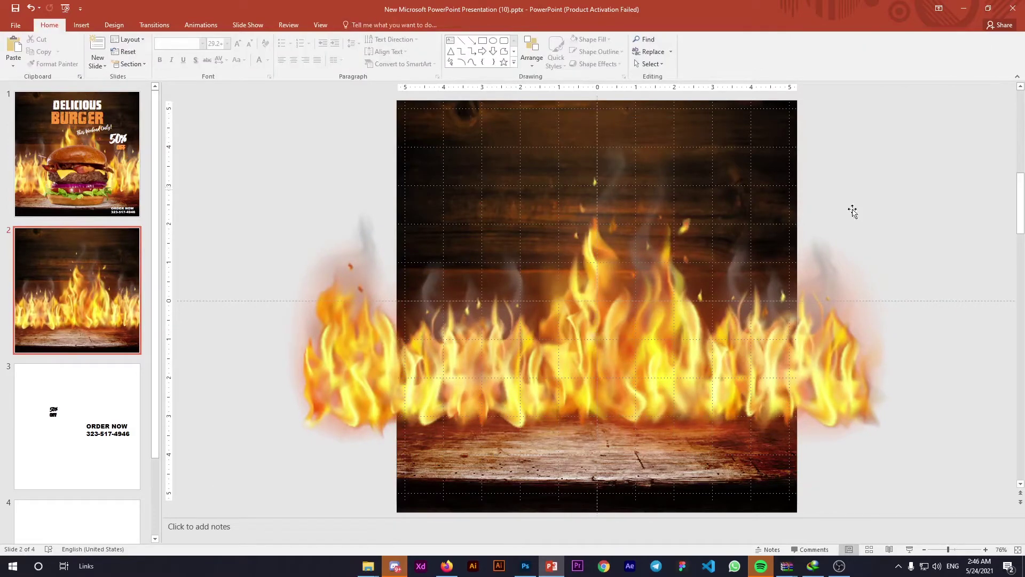
{"action": "left_click_drag", "start_coordinate": [563, 416], "coordinate": [557, 420]}
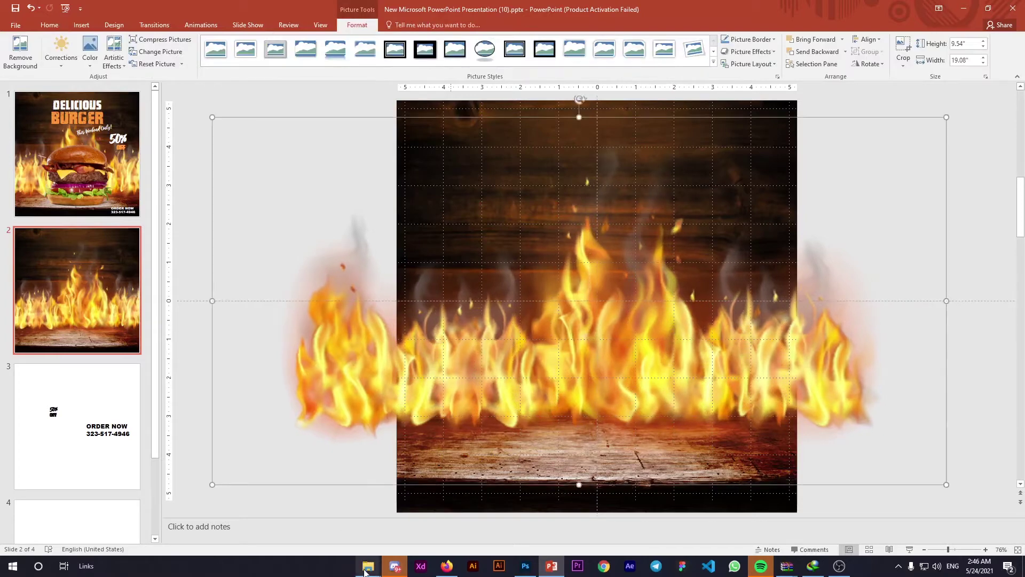
Step: Add Burger.png to slide 2, enlarge it to 7.57" and centre it over the flames
{"action": "mouse_move", "coordinate": [368, 565]}
{"action": "left_click", "coordinate": [250, 521]}
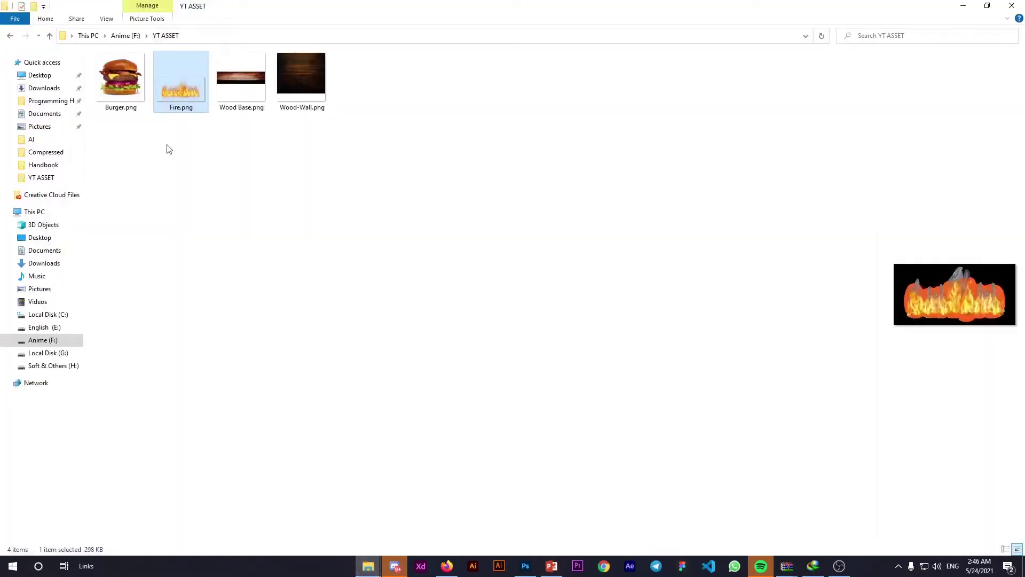
{"action": "left_click", "coordinate": [126, 76]}
{"action": "left_click_drag", "start_coordinate": [126, 75], "coordinate": [559, 433]}
{"action": "left_click_drag", "start_coordinate": [661, 239], "coordinate": [632, 350]}
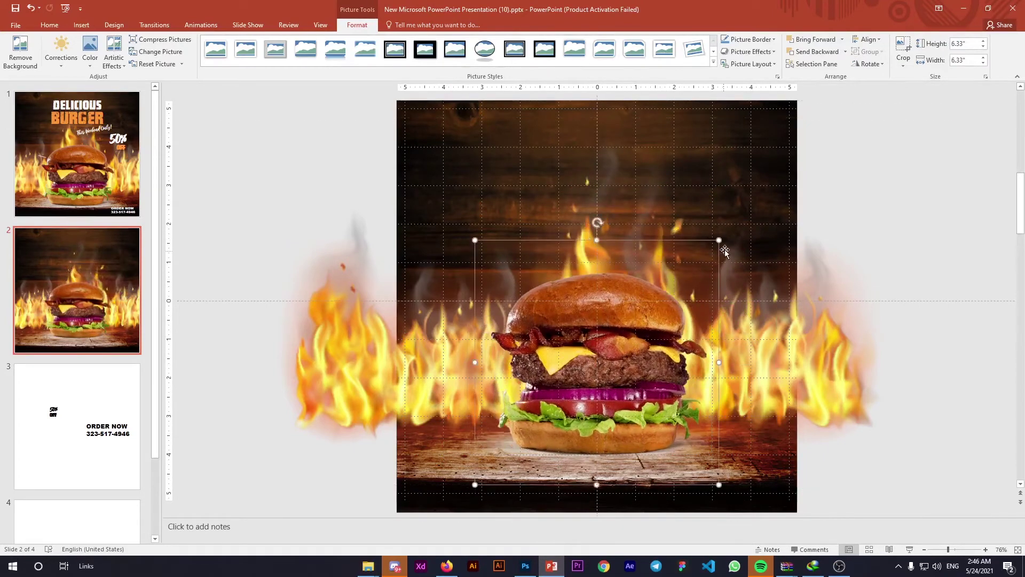
{"action": "left_click_drag", "start_coordinate": [719, 240], "coordinate": [766, 192]}
{"action": "left_click_drag", "start_coordinate": [642, 331], "coordinate": [638, 355]}
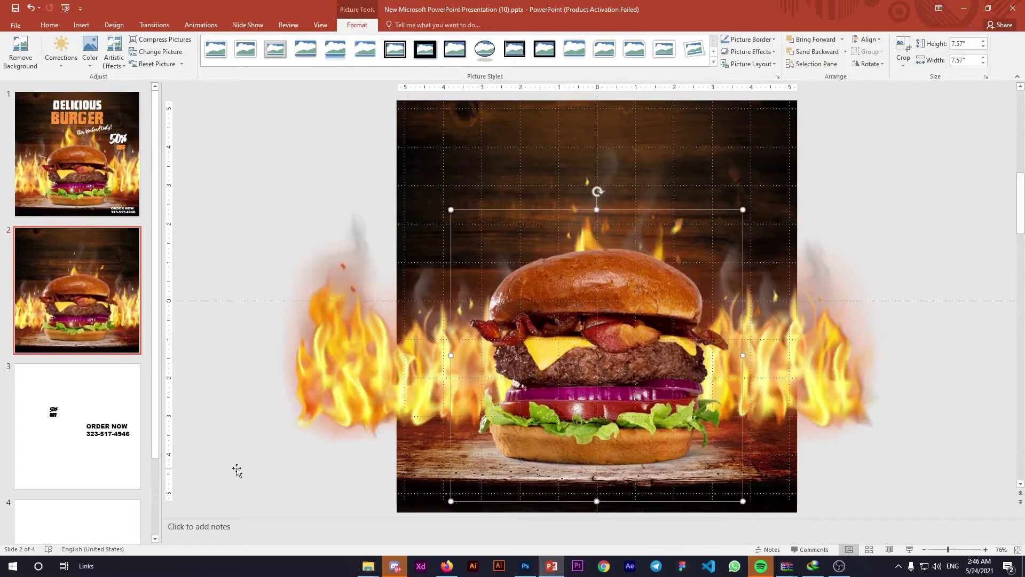
{"action": "left_click", "coordinate": [985, 329]}
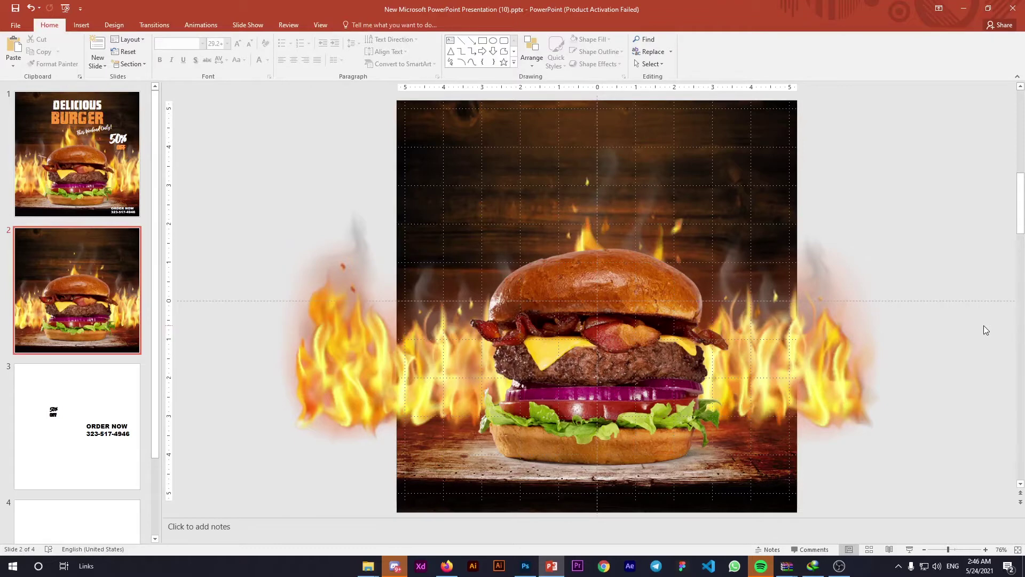
{"action": "left_click", "coordinate": [125, 172]}
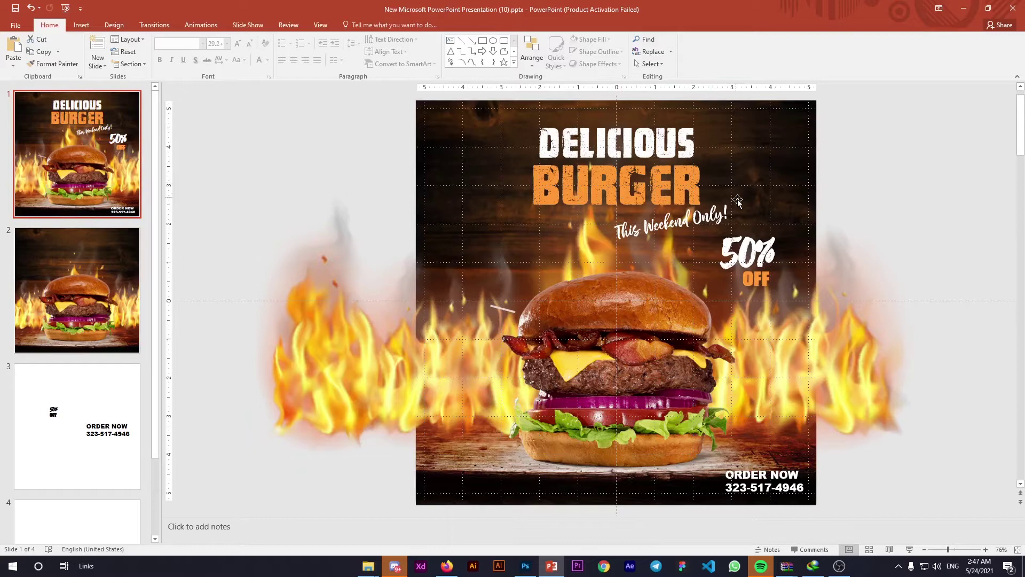
{"action": "left_click", "coordinate": [583, 184]}
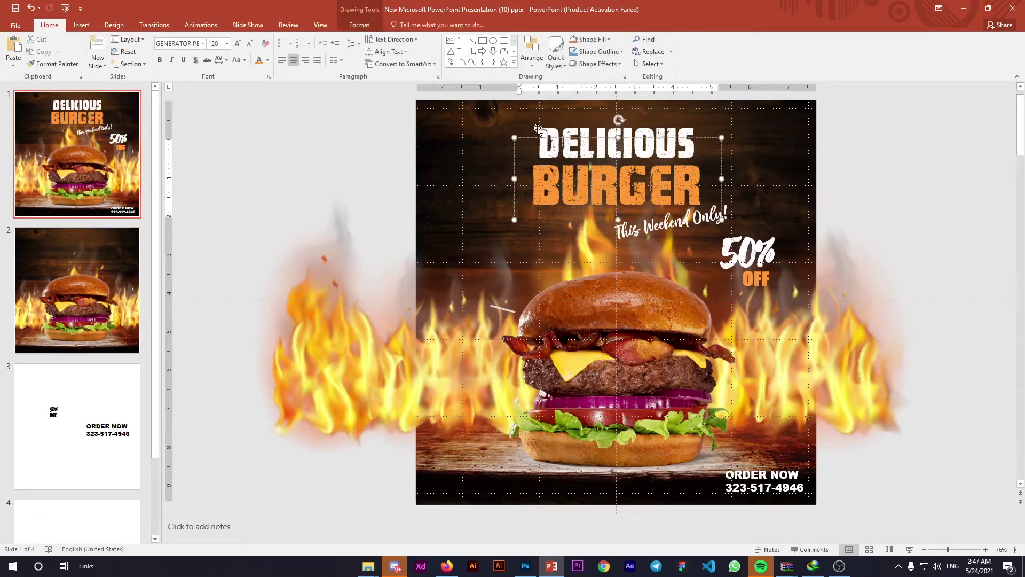
{"action": "type", "text": "90"}
{"action": "key", "text": "Return"}
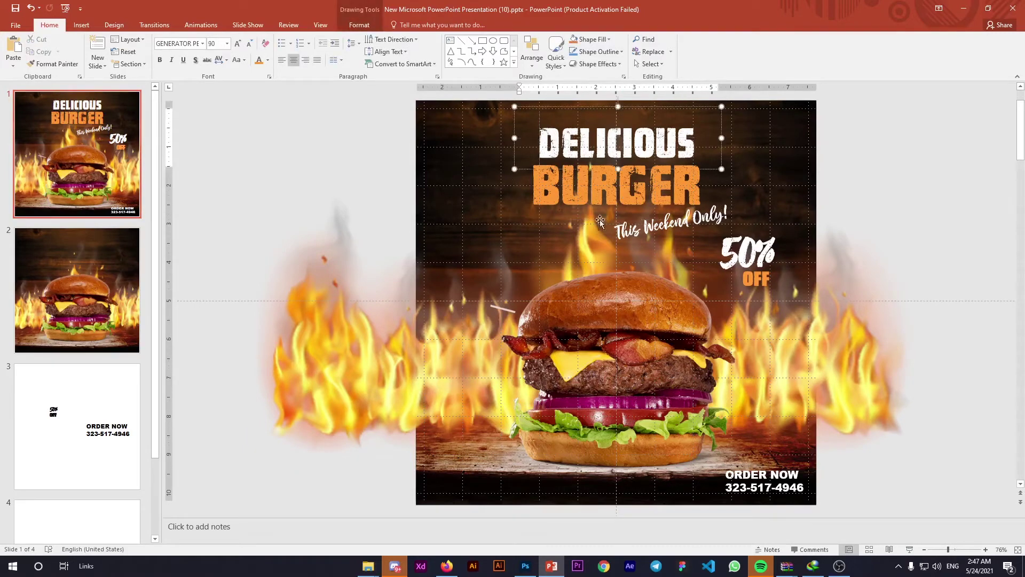
{"action": "left_click", "coordinate": [696, 233]}
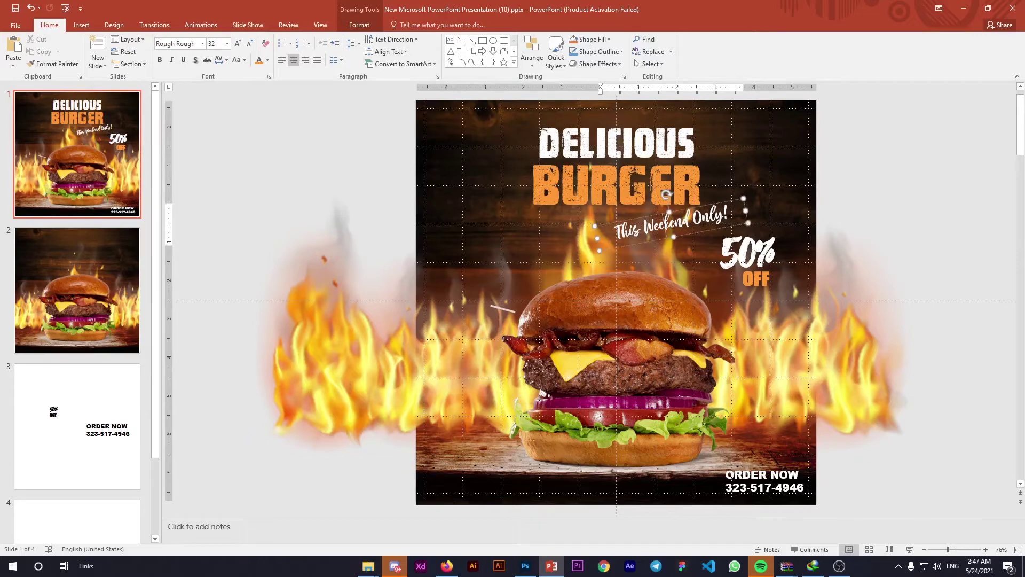
{"action": "left_click", "coordinate": [750, 248]}
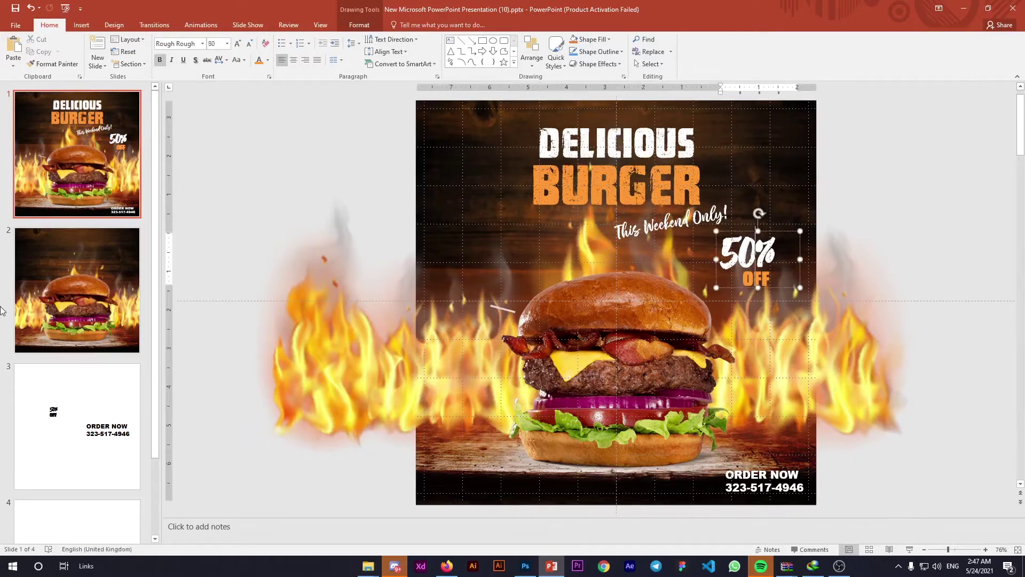
{"action": "key", "text": "Escape"}
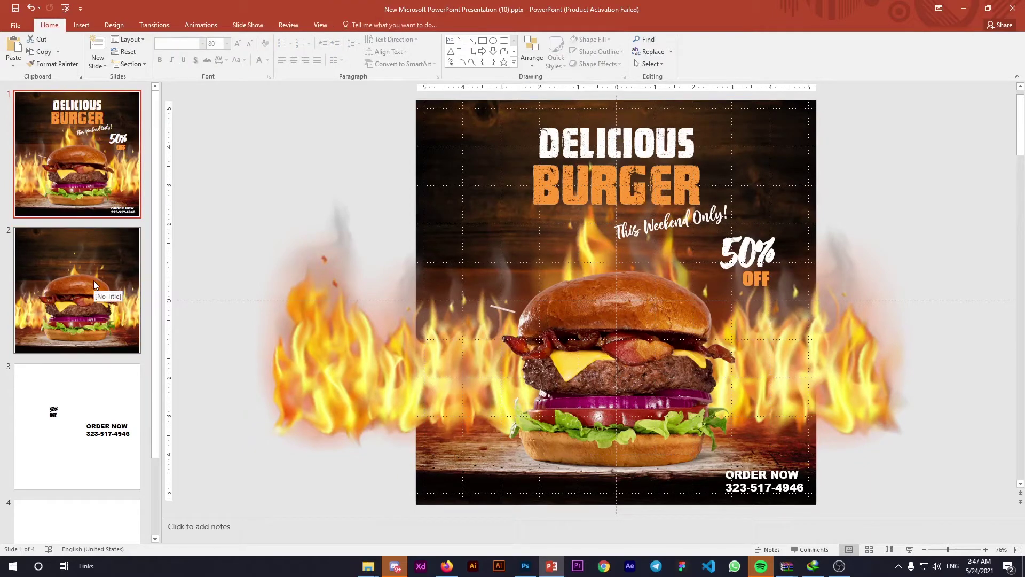
{"action": "left_click", "coordinate": [94, 283]}
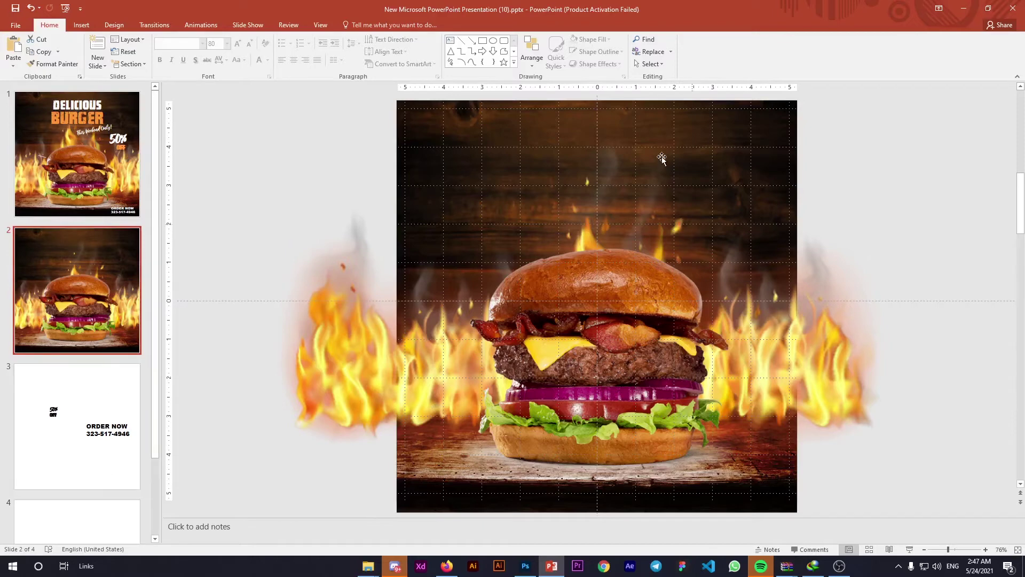
Step: Nudge the burger toward the centre, then add an empty slide 3 with its placeholders deleted
{"action": "left_click_drag", "start_coordinate": [575, 263], "coordinate": [593, 302]}
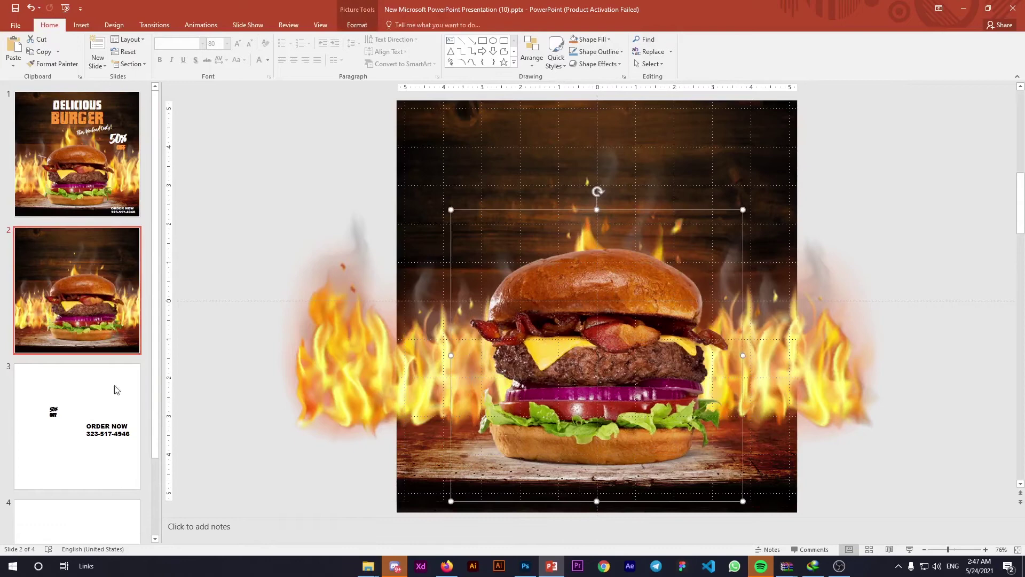
{"action": "left_click", "coordinate": [80, 362]}
{"action": "right_click", "coordinate": [81, 362]}
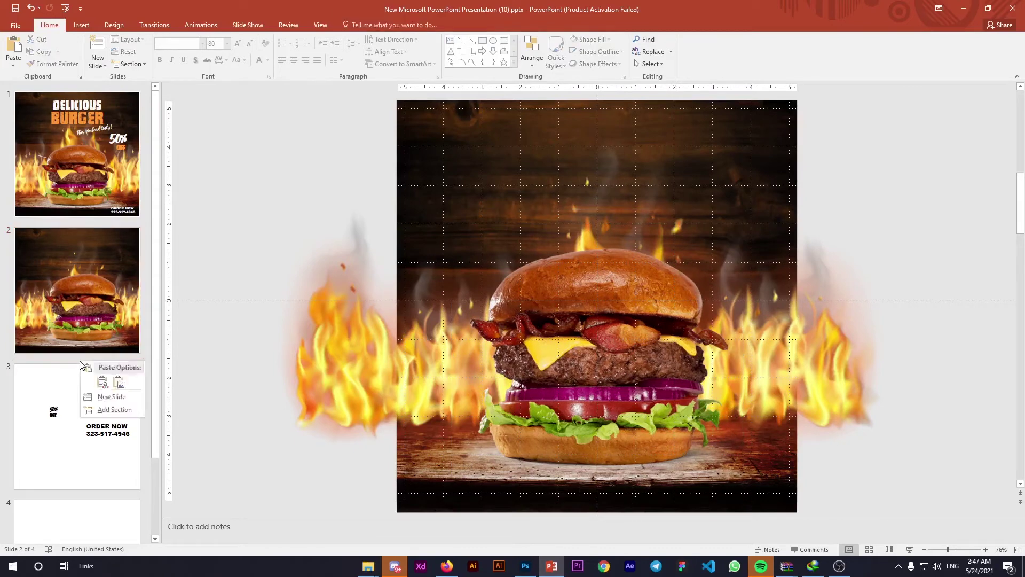
{"action": "left_click", "coordinate": [99, 397]}
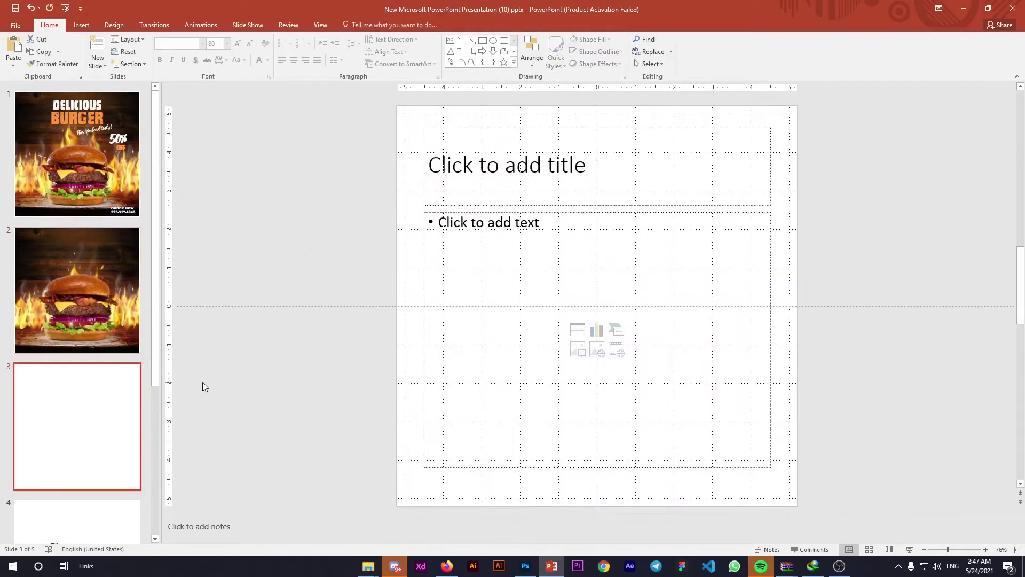
{"action": "left_click_drag", "start_coordinate": [419, 122], "coordinate": [789, 501]}
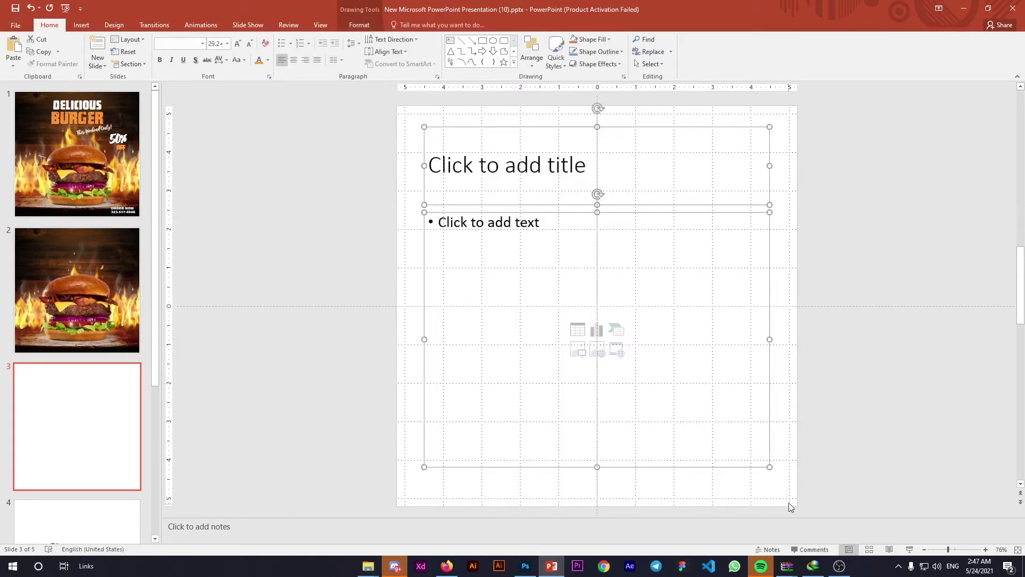
{"action": "key", "text": "Delete"}
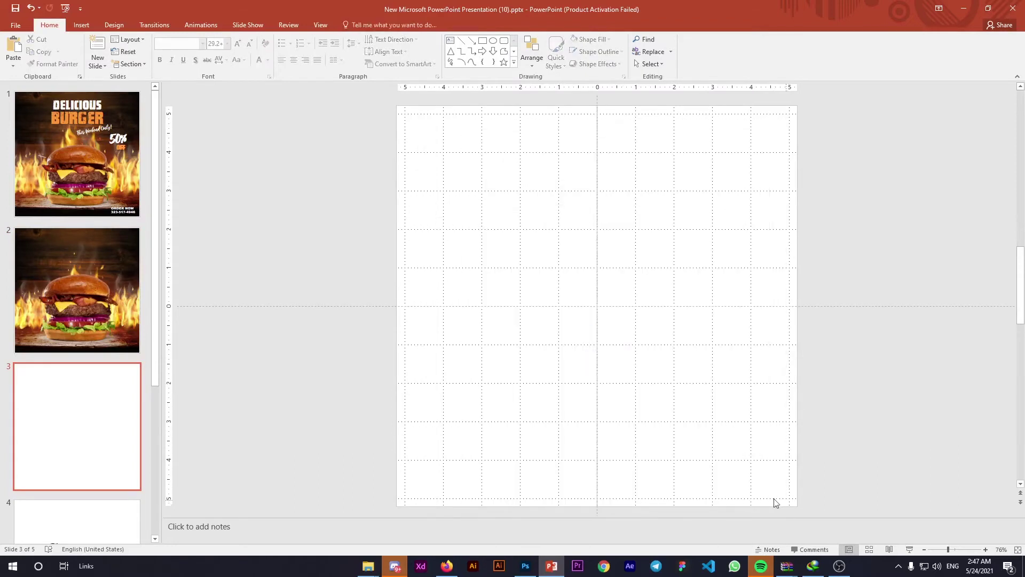
Step: Draw a text box reading DELICIOUS near the top-left and copy it just below
{"action": "left_click", "coordinate": [449, 41]}
{"action": "left_click_drag", "start_coordinate": [429, 147], "coordinate": [625, 231]}
{"action": "type", "text": "DE"}
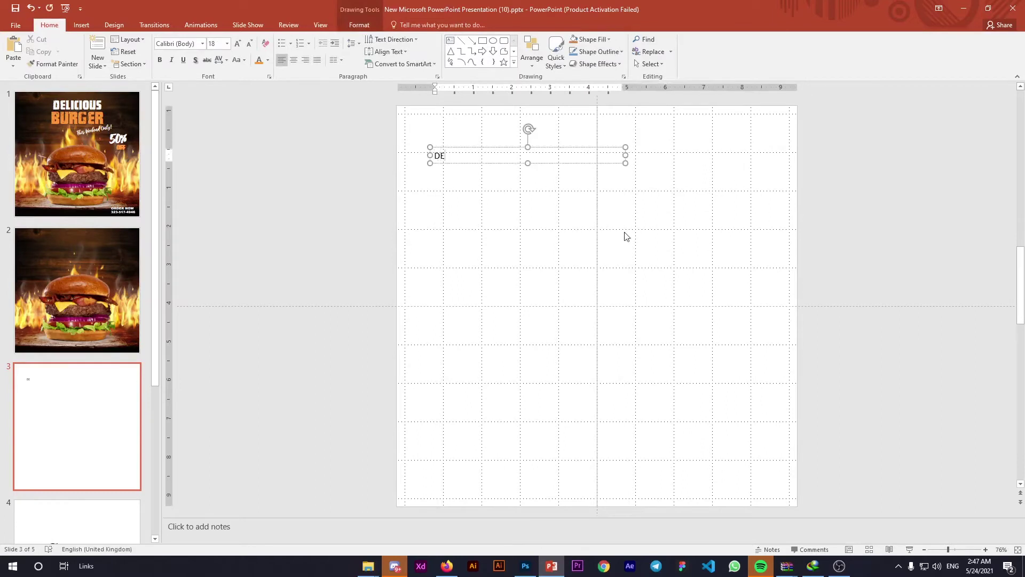
{"action": "type", "text": "LICIOUS"}
{"action": "left_click", "coordinate": [479, 179]}
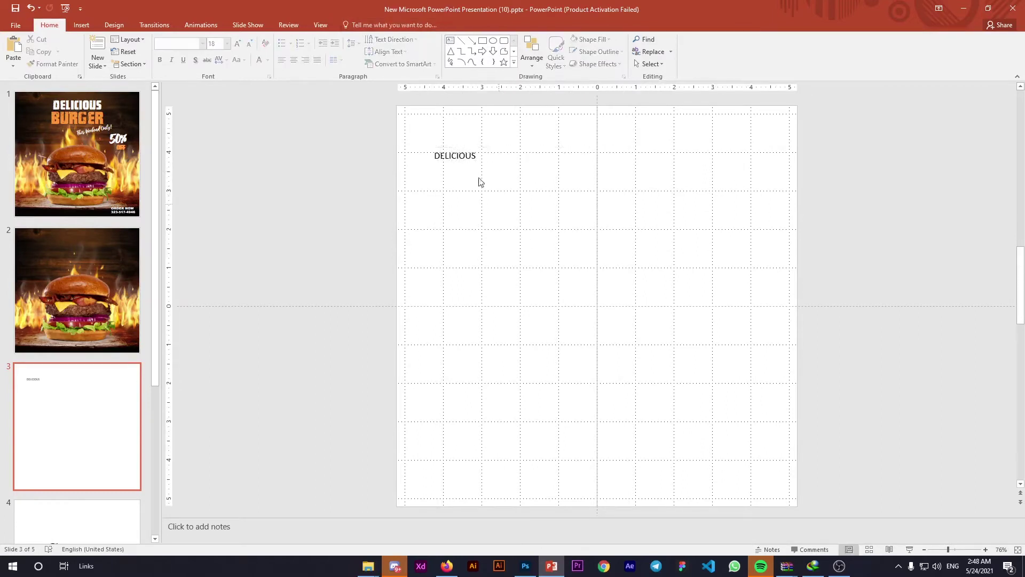
{"action": "double_click", "coordinate": [458, 153]}
{"action": "left_click_drag", "start_coordinate": [457, 154], "coordinate": [463, 182]}
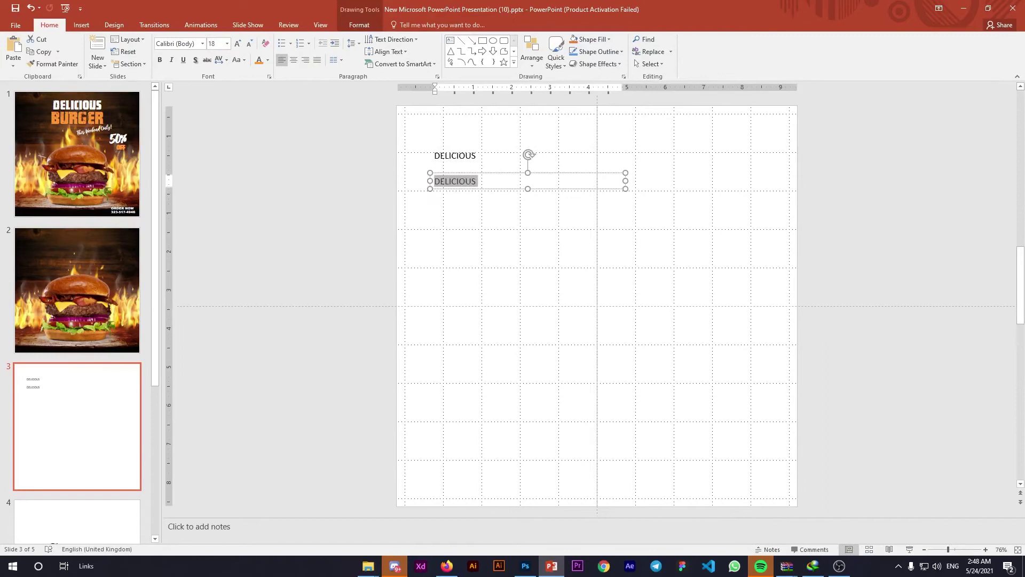
Step: Change the copy to BURGER, select both boxes and start picking a font beginning with 'g'
{"action": "type", "text": "BURGER"}
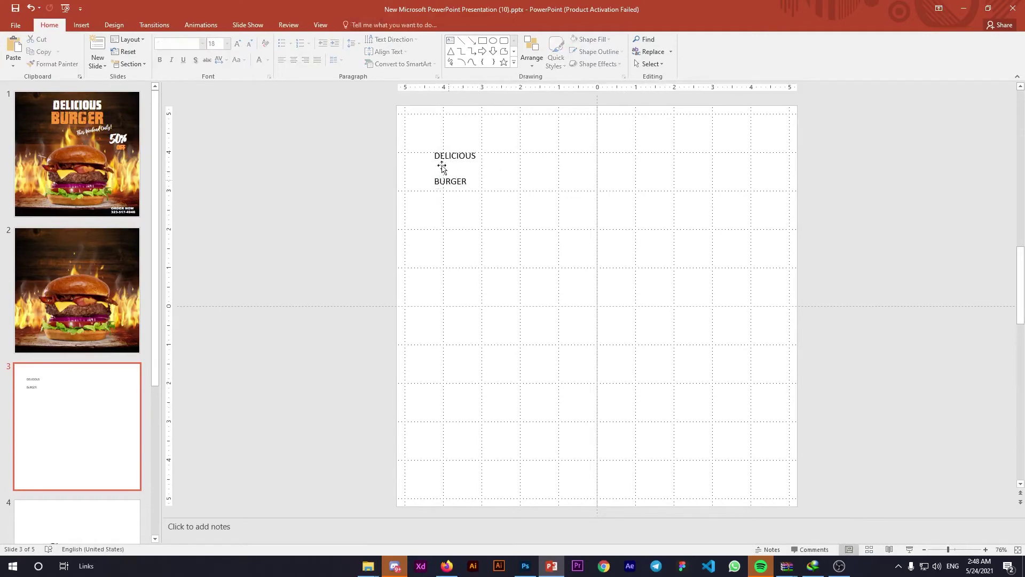
{"action": "left_click", "coordinate": [435, 154]}
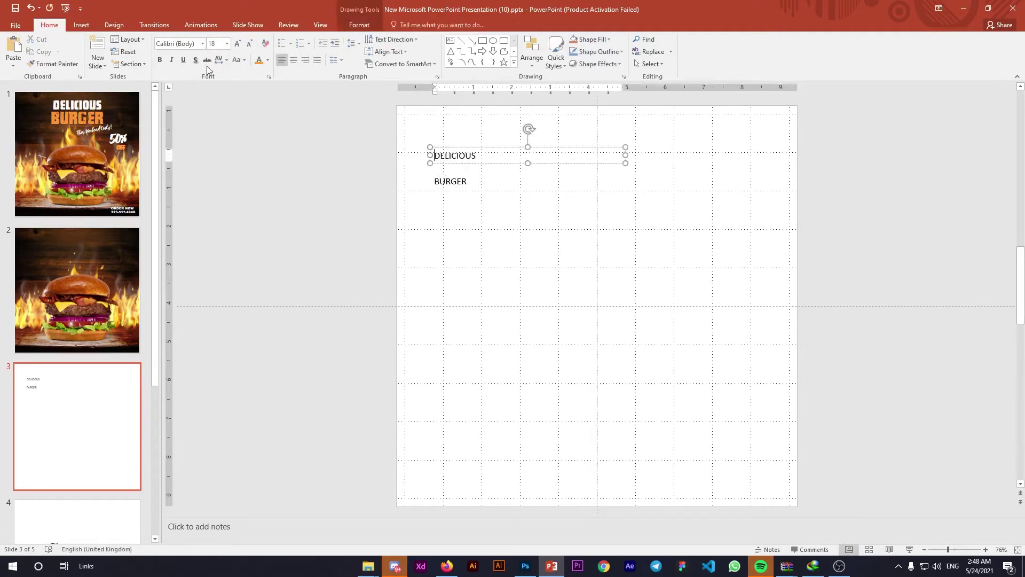
{"action": "left_click", "coordinate": [450, 182]}
{"action": "left_click", "coordinate": [448, 156], "text": "shift"}
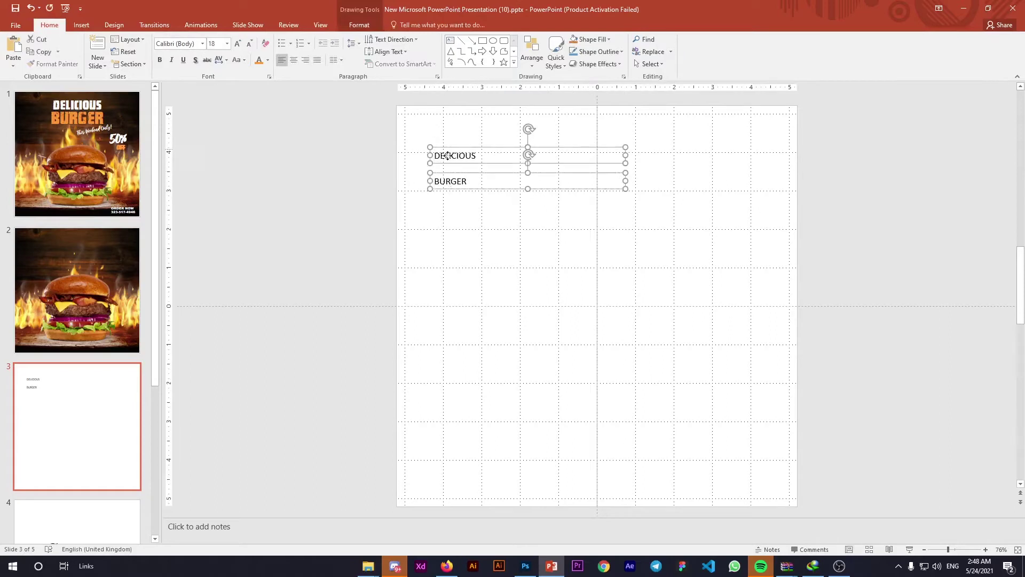
{"action": "left_click", "coordinate": [198, 46]}
{"action": "type", "text": "g"}
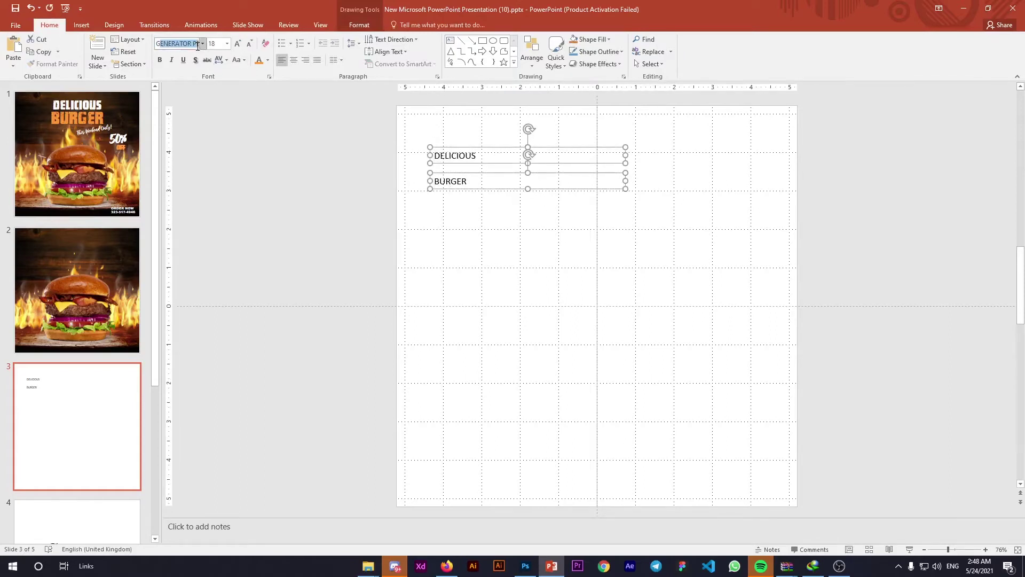
Step: Apply the GENERATOR font at size 120 to both words, widening DELICIOUS to one line
{"action": "key", "text": "Return"}
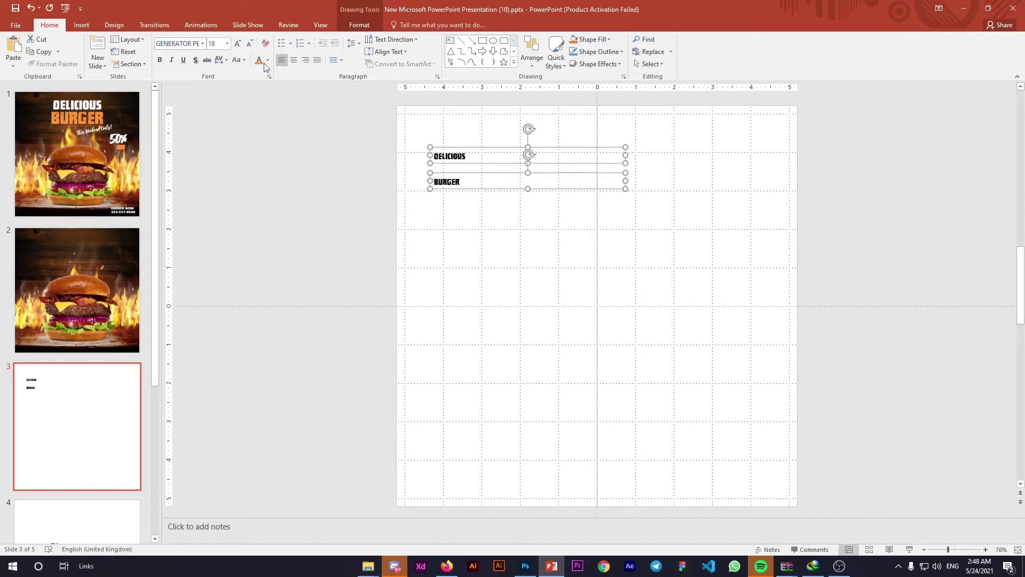
{"action": "left_click", "coordinate": [227, 43]}
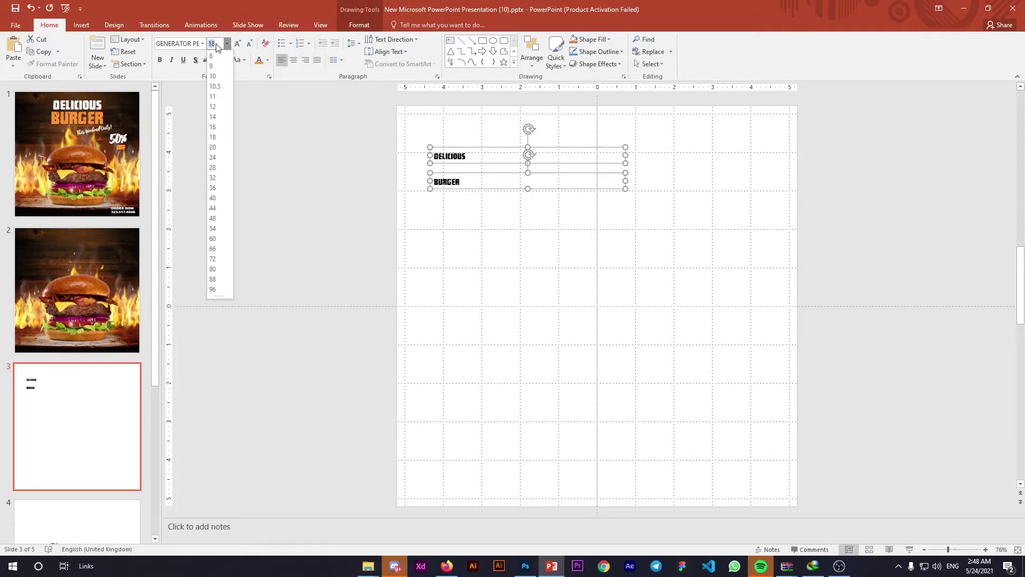
{"action": "type", "text": "120"}
{"action": "key", "text": "Return"}
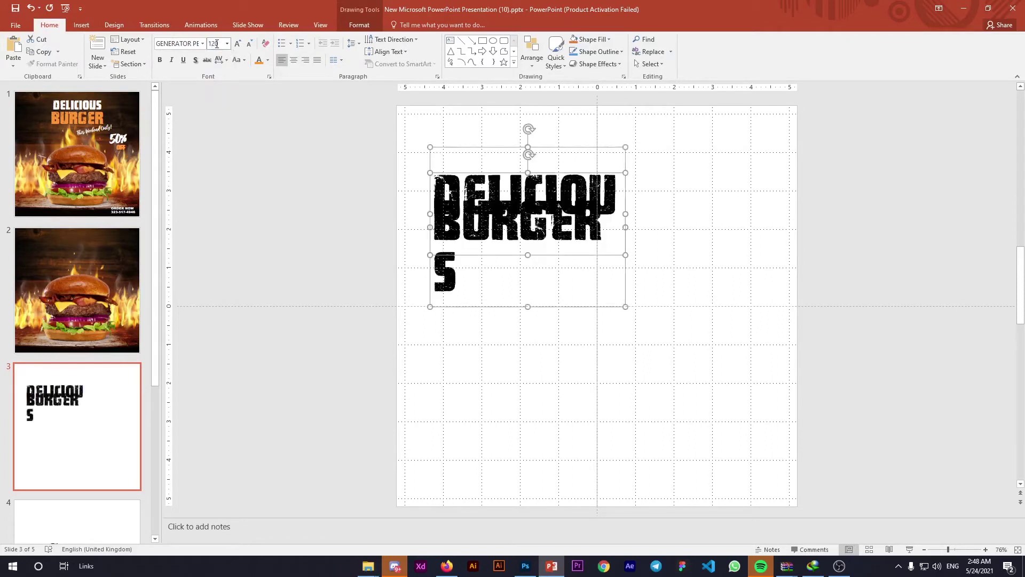
{"action": "left_click_drag", "start_coordinate": [625, 213], "coordinate": [708, 214]}
{"action": "left_click", "coordinate": [539, 223]}
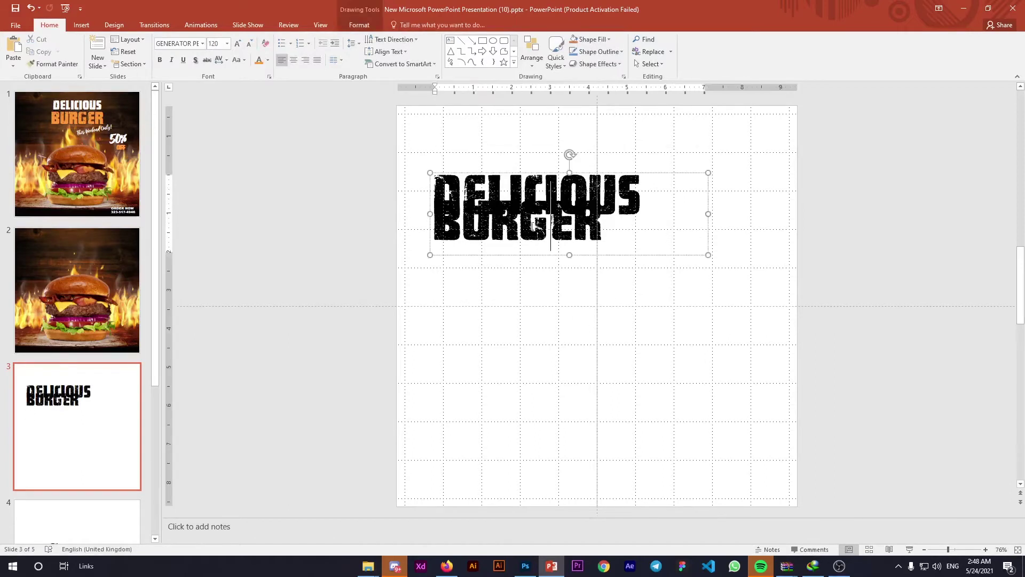
{"action": "left_click", "coordinate": [505, 172]}
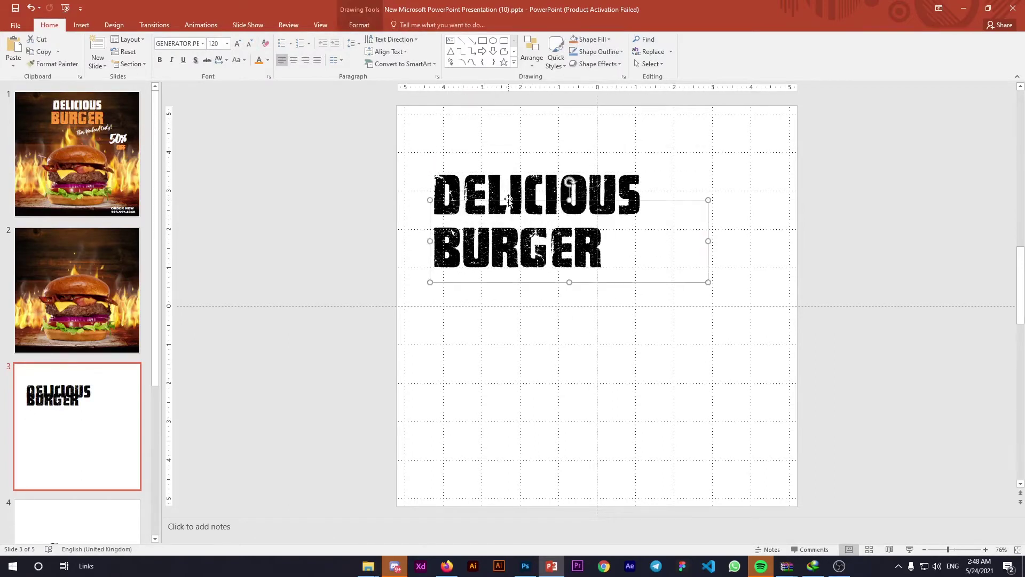
Step: Shrink DELICIOUS to font size 90
{"action": "left_click", "coordinate": [507, 180]}
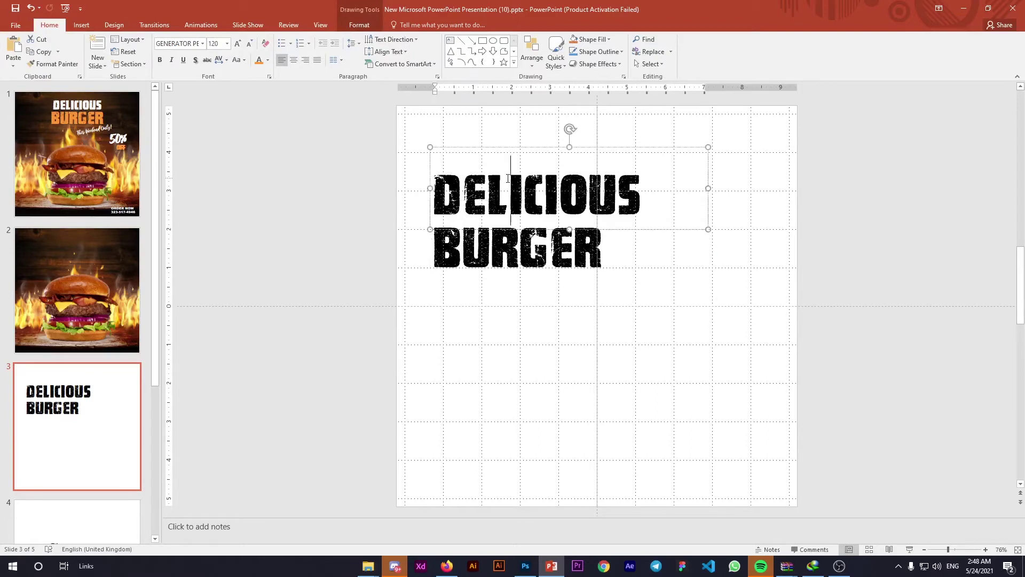
{"action": "left_click", "coordinate": [492, 147]}
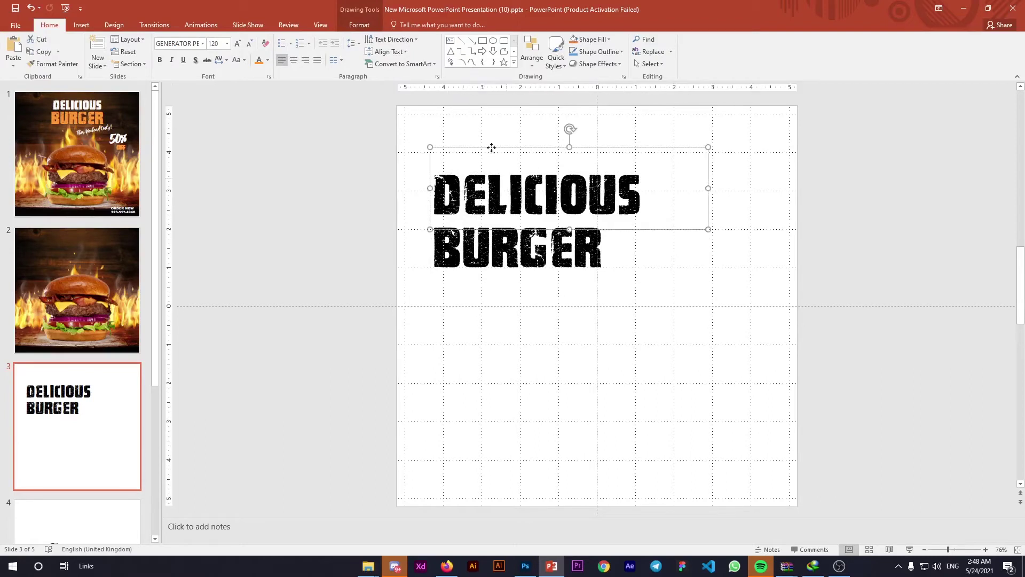
{"action": "left_click", "coordinate": [219, 45]}
{"action": "type", "text": "90"}
{"action": "key", "text": "Return"}
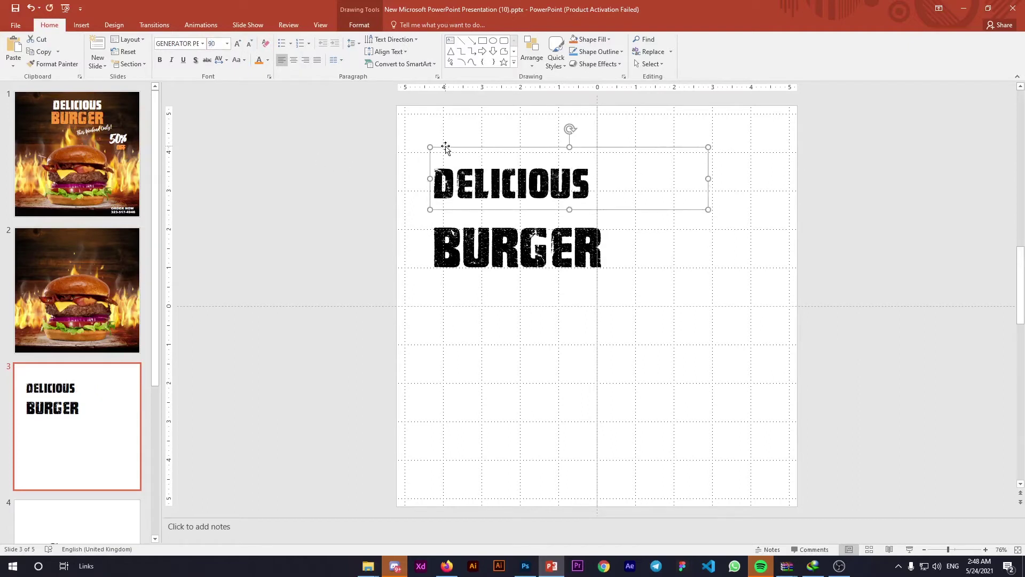
Step: Tighten both text boxes, stack DELICIOUS close above BURGER and centre the title horizontally
{"action": "left_click_drag", "start_coordinate": [446, 148], "coordinate": [451, 170]}
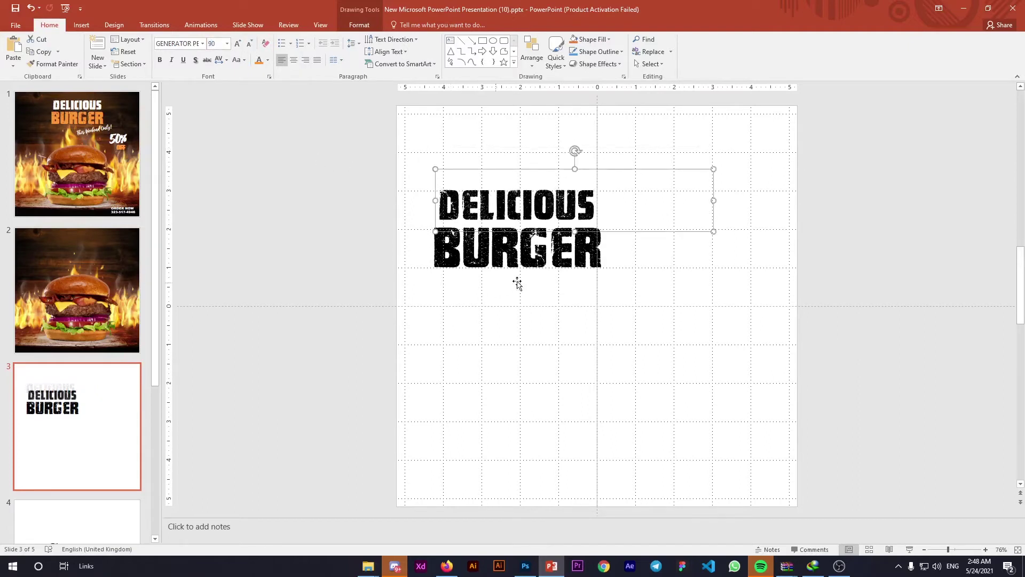
{"action": "left_click_drag", "start_coordinate": [713, 201], "coordinate": [601, 203]}
{"action": "left_click", "coordinate": [550, 246]}
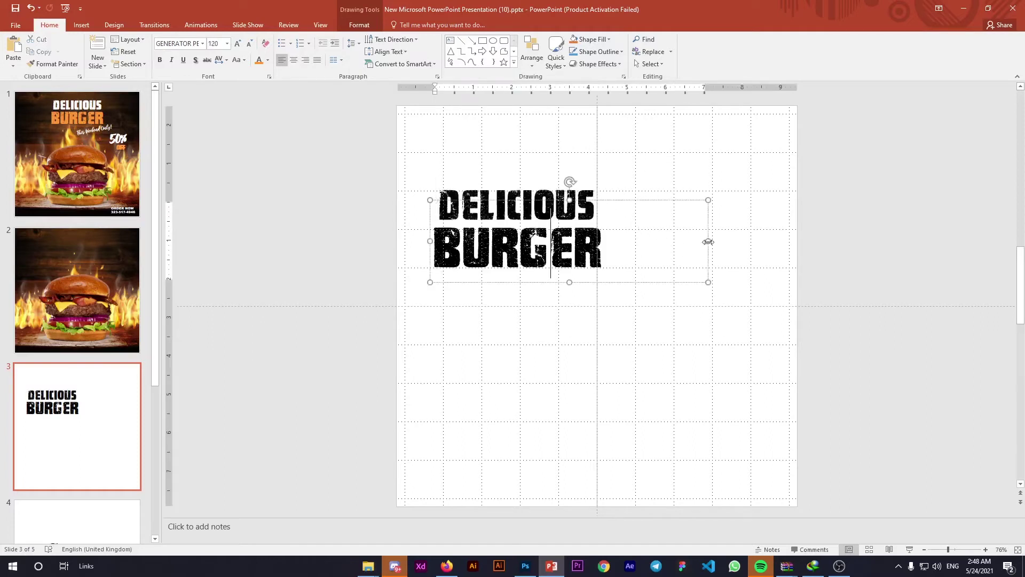
{"action": "left_click_drag", "start_coordinate": [708, 242], "coordinate": [609, 243]}
{"action": "left_click_drag", "start_coordinate": [405, 156], "coordinate": [643, 316]}
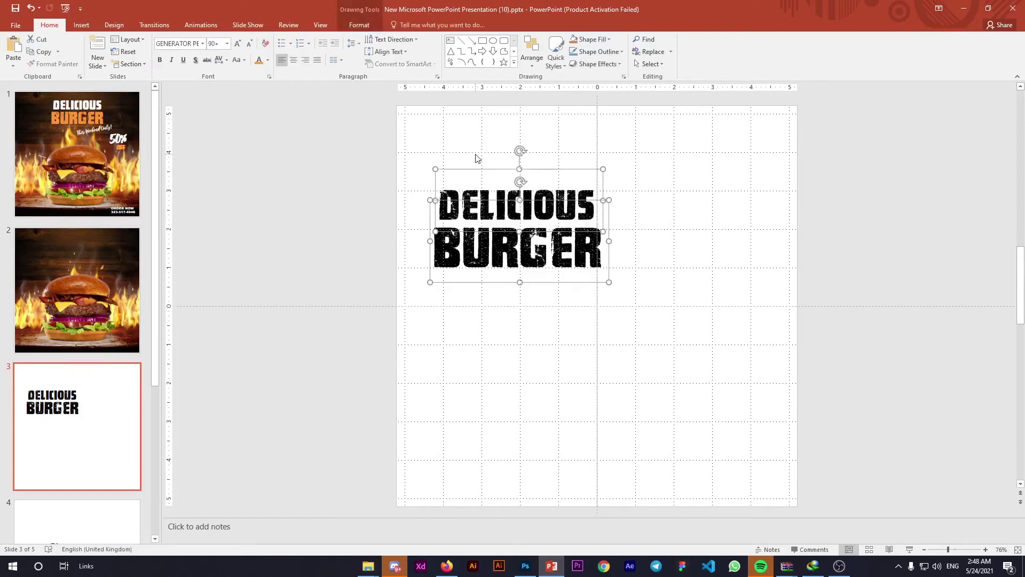
{"action": "left_click_drag", "start_coordinate": [475, 167], "coordinate": [553, 170]}
{"action": "left_click", "coordinate": [553, 323]}
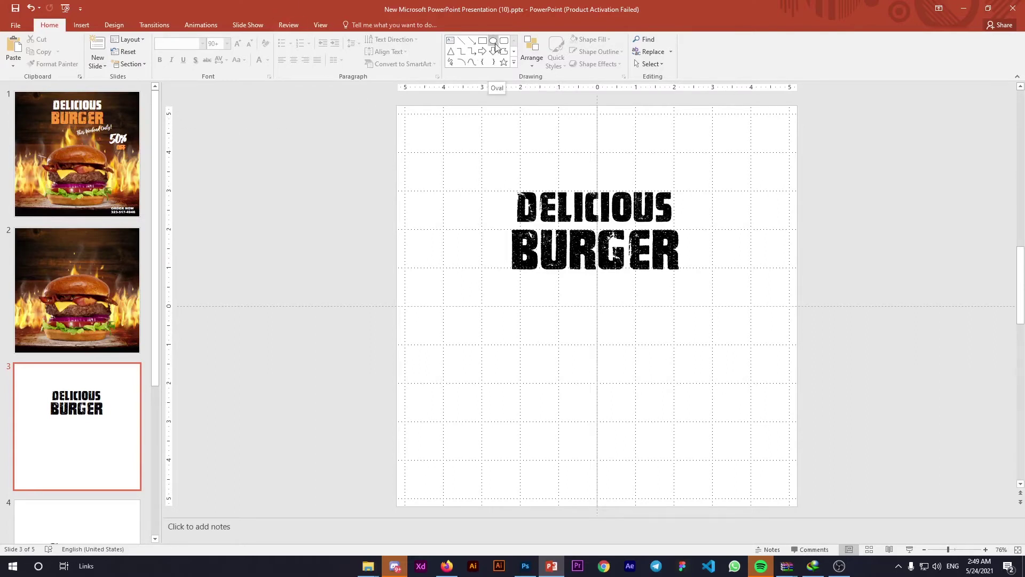
Step: Add a text box below BURGER reading 'This offer is only for two days!'
{"action": "left_click", "coordinate": [450, 40]}
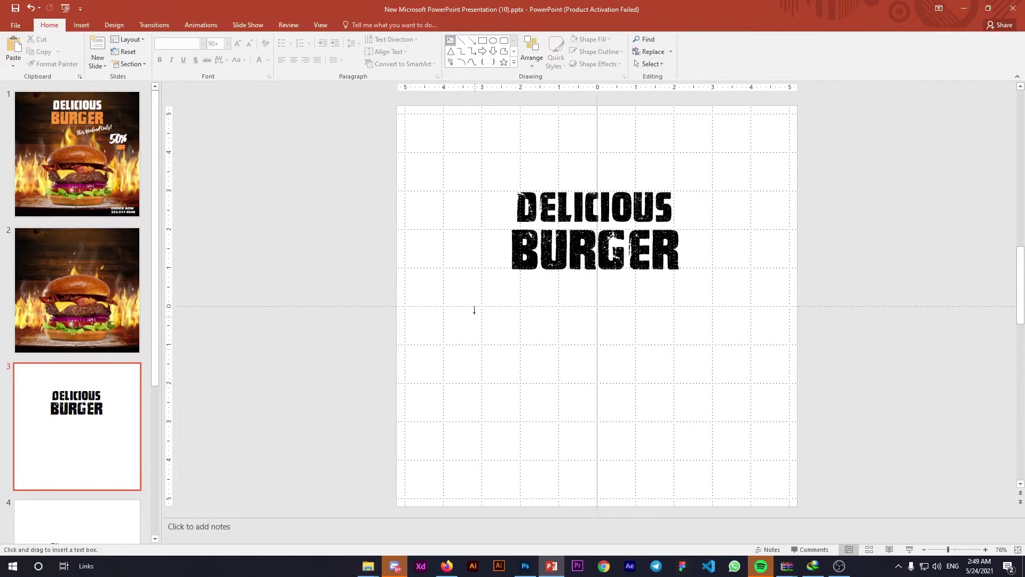
{"action": "left_click_drag", "start_coordinate": [464, 306], "coordinate": [670, 348]}
{"action": "type", "text": "This "}
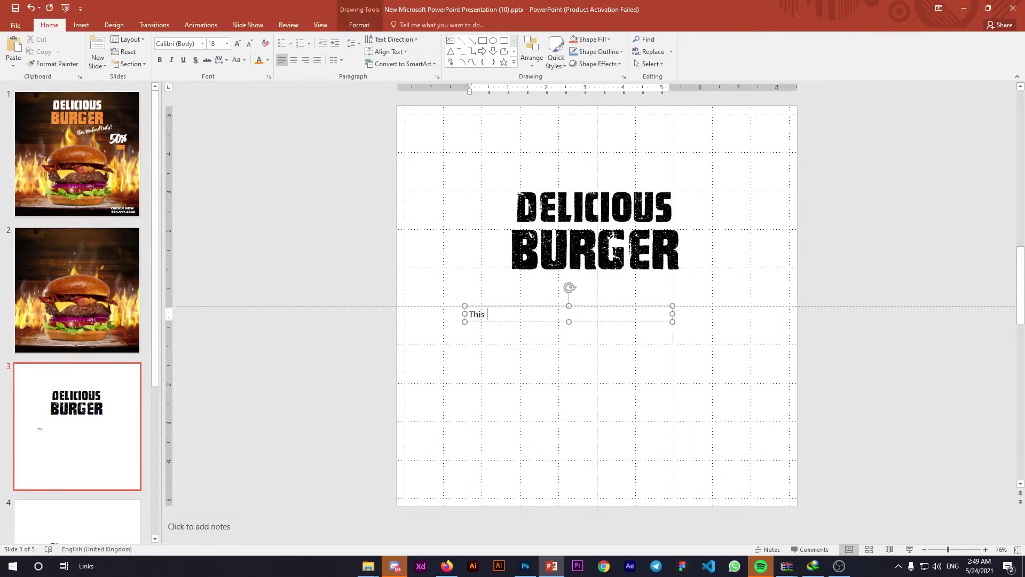
{"action": "type", "text": "offer is obly for two days"}
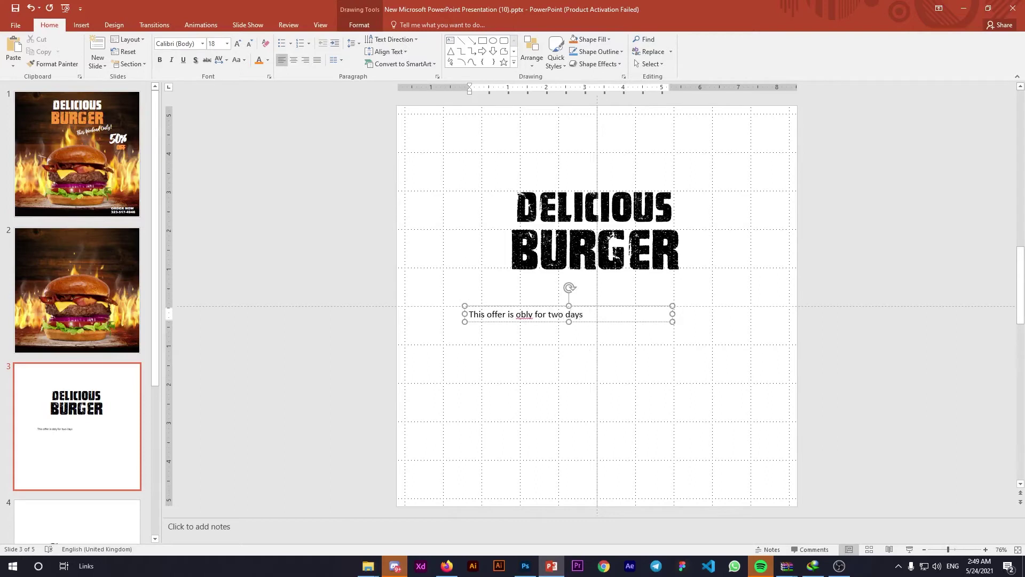
{"action": "type", "text": "!"}
{"action": "key", "text": "BackSpace"}
{"action": "type", "text": "n"}
Step: Apply the Rough Rough script font to the tagline, narrow its box and tilt it slightly
{"action": "key", "text": "ctrl+a"}
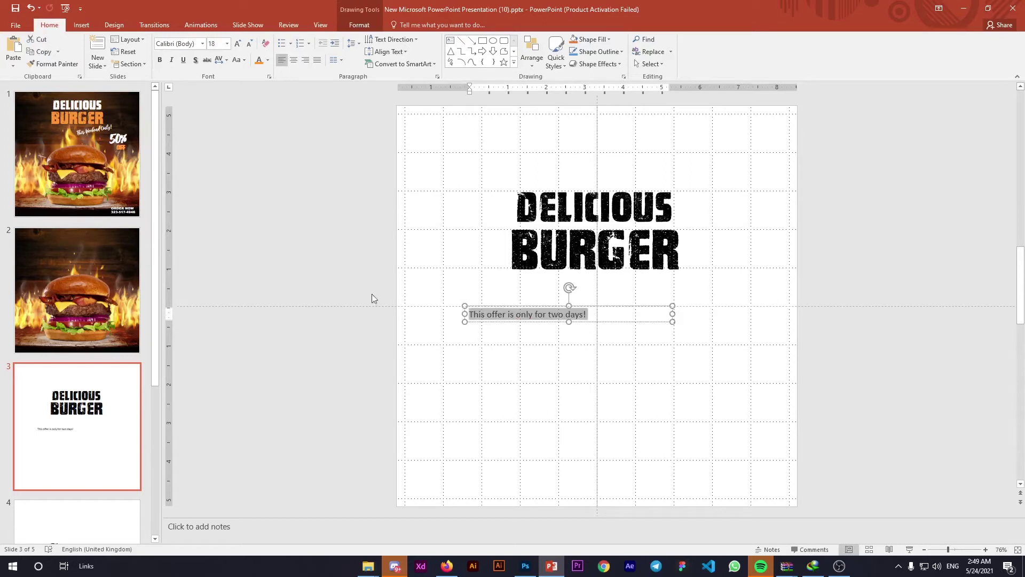
{"action": "left_click", "coordinate": [177, 44]}
{"action": "type", "text": "Rough Rough"}
{"action": "key", "text": "Return"}
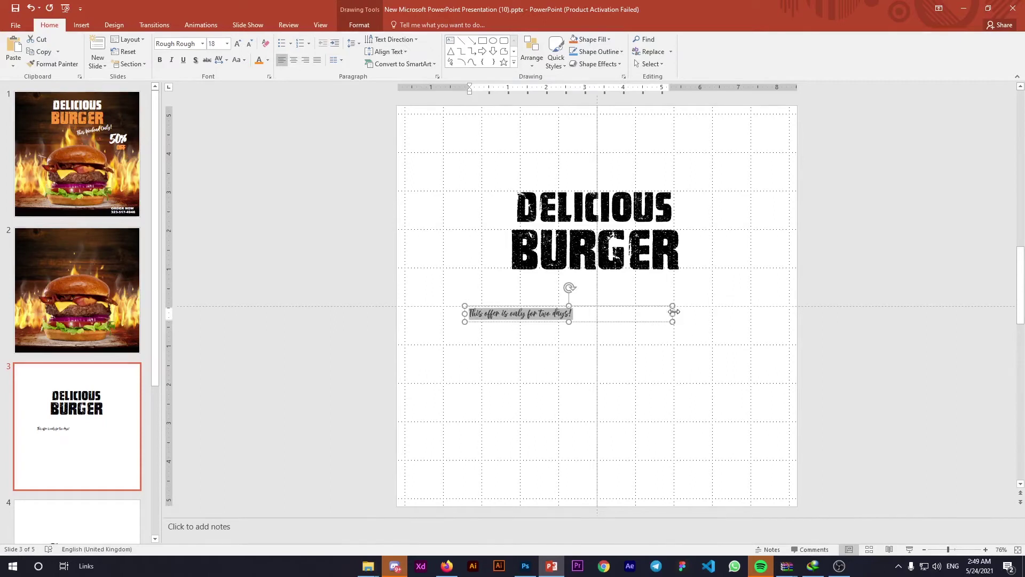
{"action": "left_click_drag", "start_coordinate": [672, 314], "coordinate": [575, 320]}
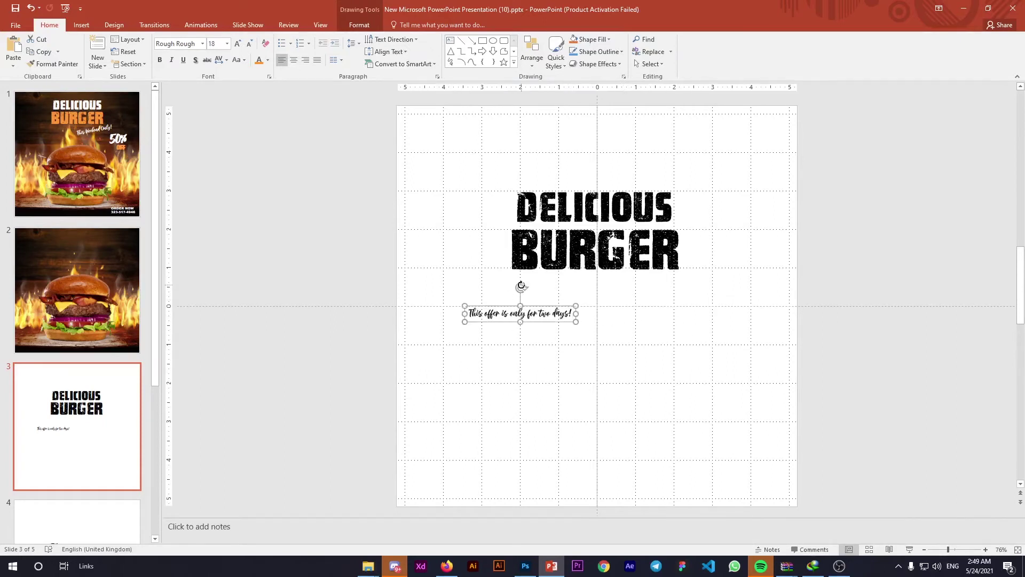
{"action": "mouse_move", "coordinate": [520, 284]}
{"action": "left_mouse_down"}
{"action": "mouse_move", "coordinate": [510, 286]}
{"action": "mouse_move", "coordinate": [520, 285]}
{"action": "left_mouse_up"}
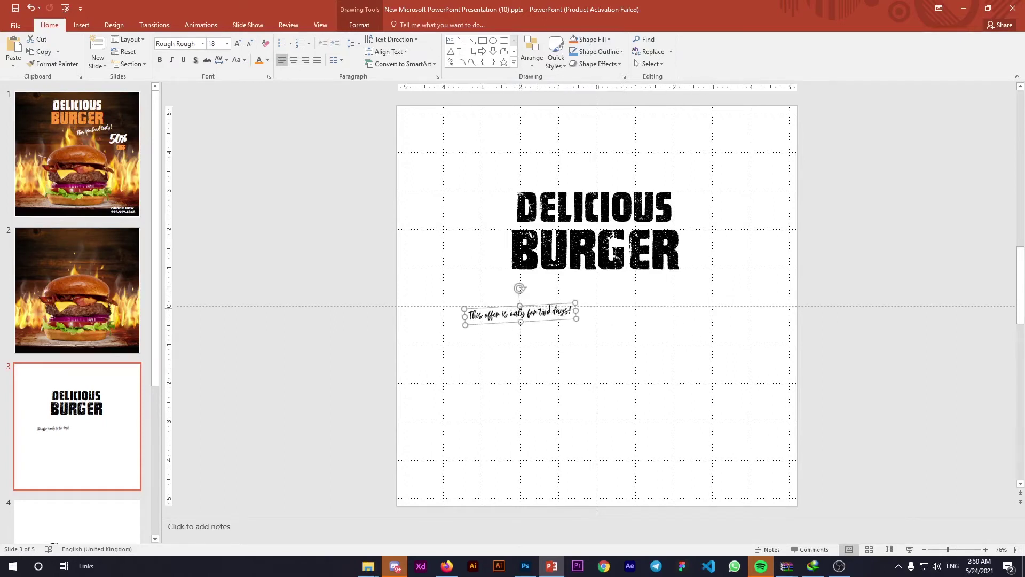
Step: Enlarge the tagline to 24 pt on one line, place it under BURGER and tilt it a bit more
{"action": "key", "text": "ctrl+shift+period"}
{"action": "key", "text": "ctrl+shift+period"}
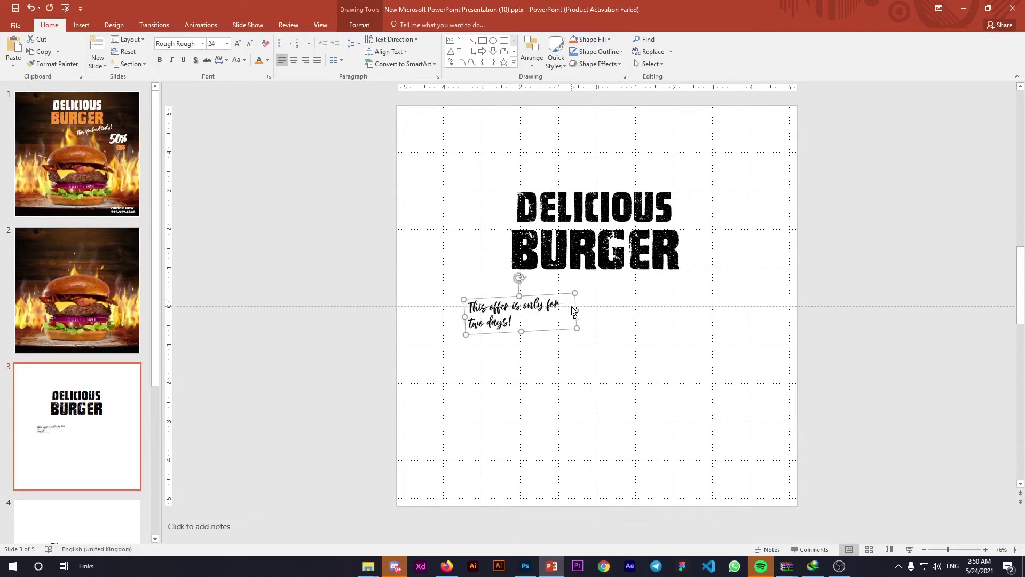
{"action": "left_click_drag", "start_coordinate": [577, 310], "coordinate": [613, 303]}
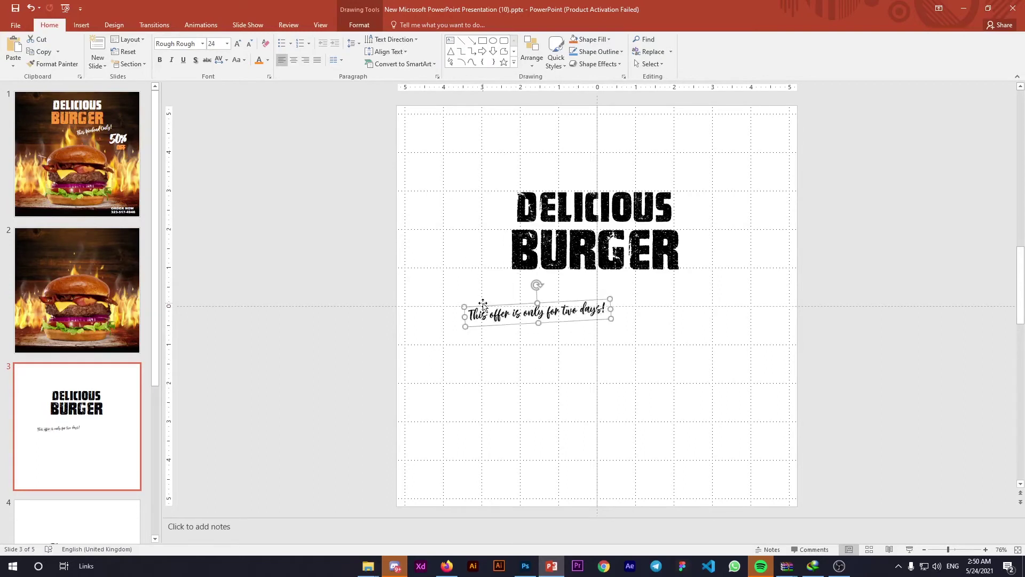
{"action": "left_click_drag", "start_coordinate": [484, 307], "coordinate": [584, 280]}
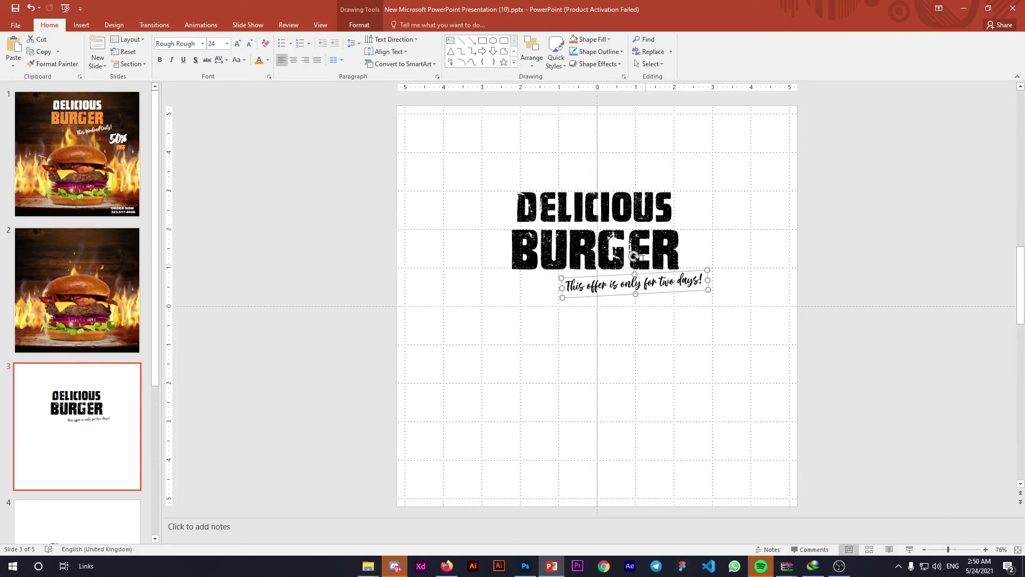
{"action": "left_click_drag", "start_coordinate": [635, 257], "coordinate": [633, 256]}
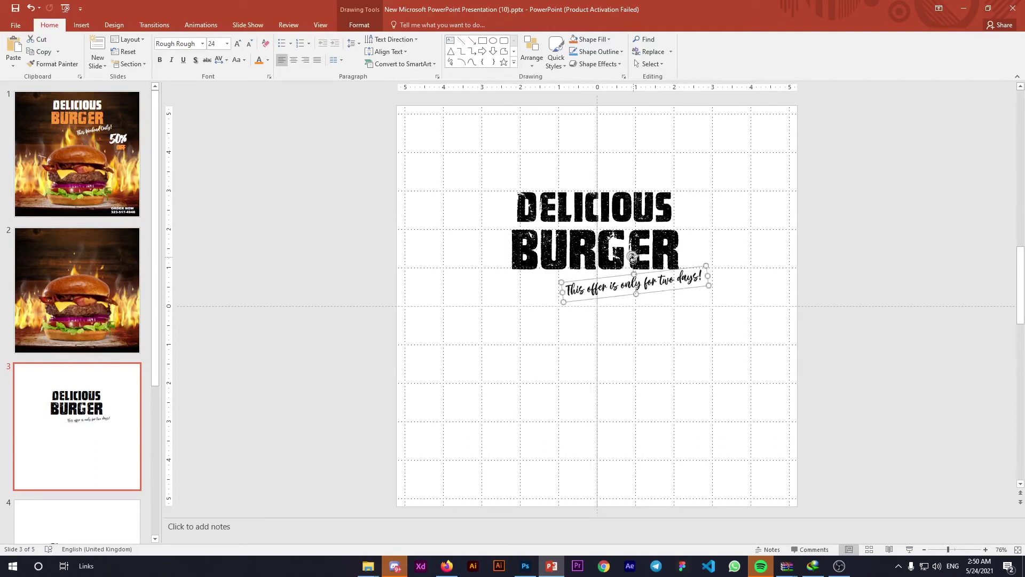
{"action": "left_click", "coordinate": [669, 361]}
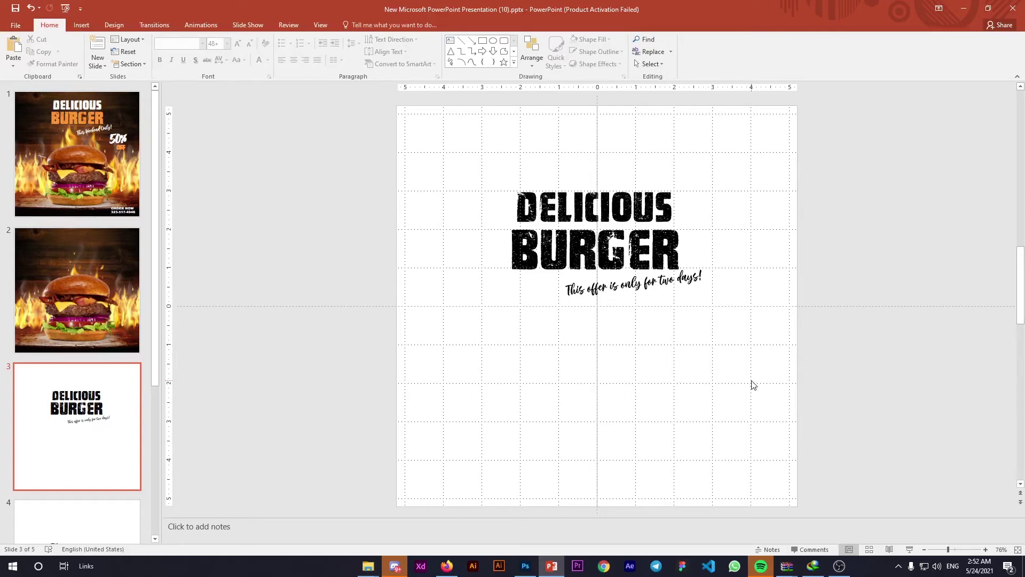
Step: Add a text box below the tagline on slide 3 reading '50%'
{"action": "left_click", "coordinate": [450, 41]}
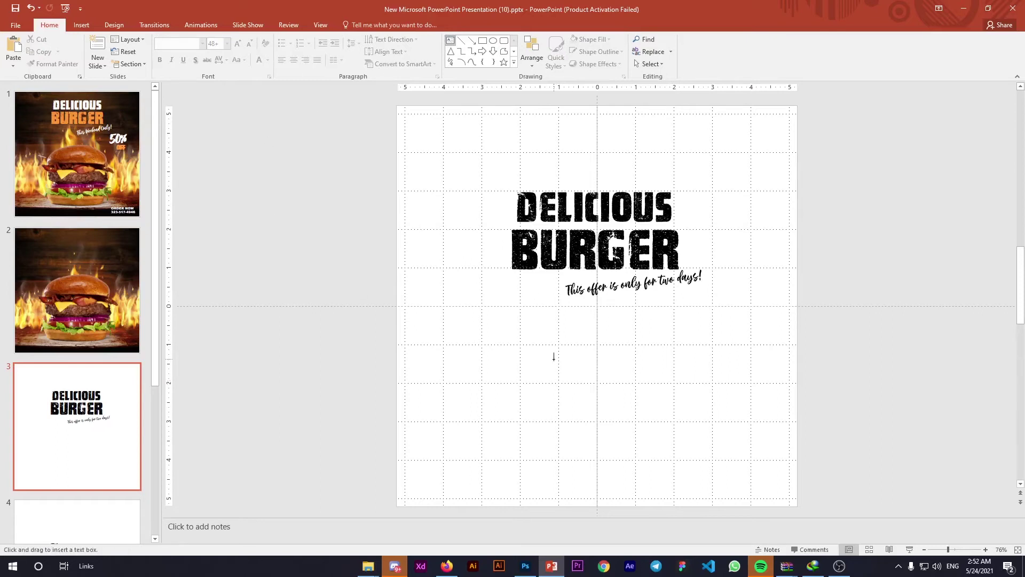
{"action": "left_click_drag", "start_coordinate": [545, 333], "coordinate": [605, 363]}
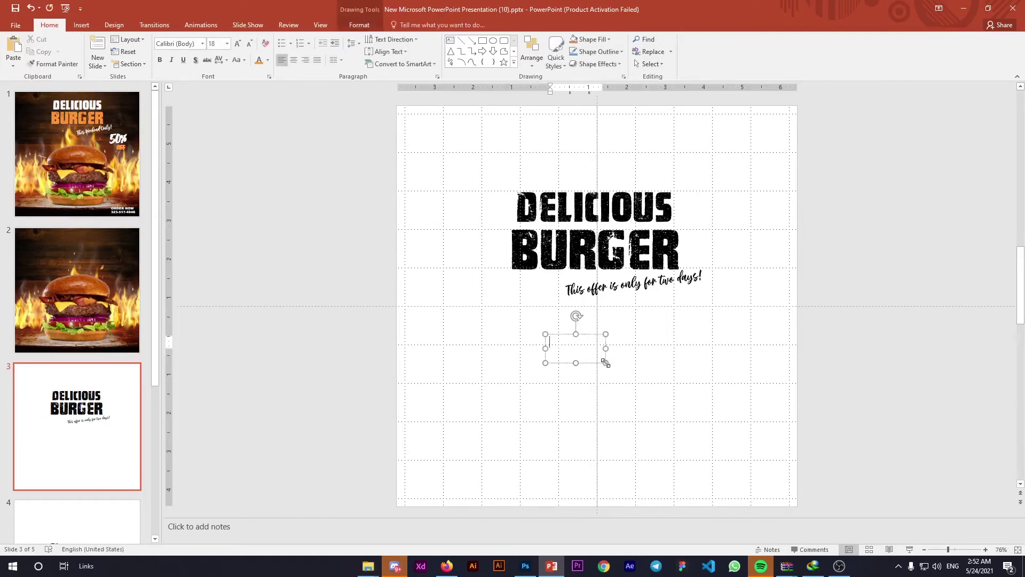
{"action": "type", "text": "50"}
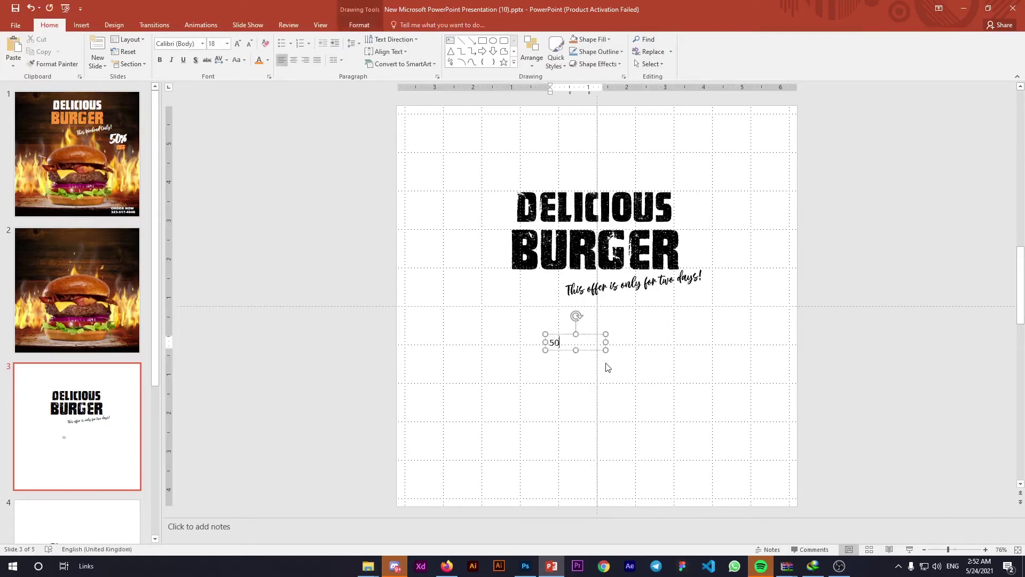
{"action": "type", "text": "%"}
Step: Format the 50% text in the Rough Rough font at 72 pt
{"action": "key", "text": "ctrl+a"}
{"action": "left_click", "coordinate": [201, 45]}
{"action": "left_click", "coordinate": [202, 46]}
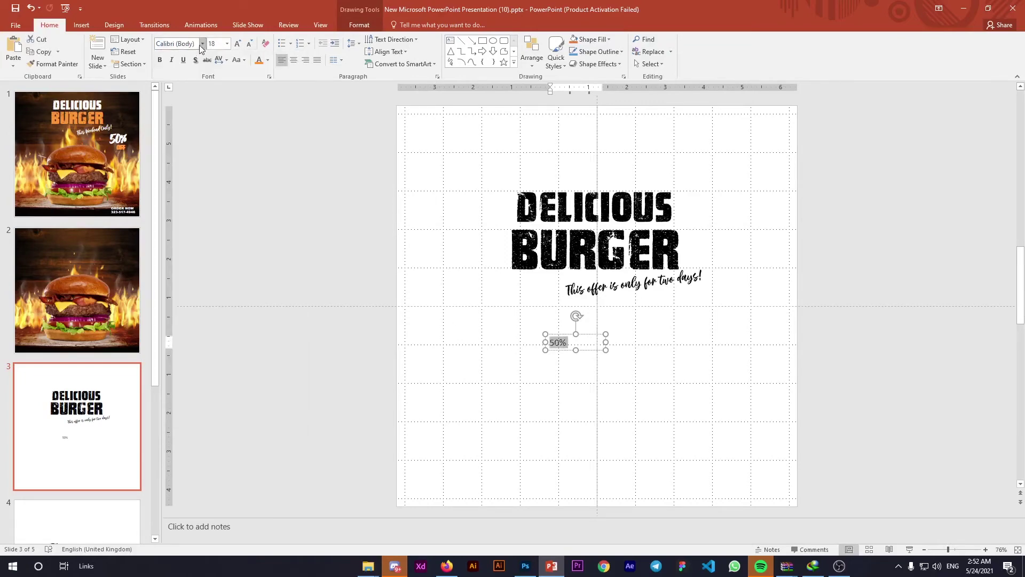
{"action": "left_click", "coordinate": [188, 44]}
{"action": "type", "text": "Rough Rough"}
{"action": "key", "text": "Return"}
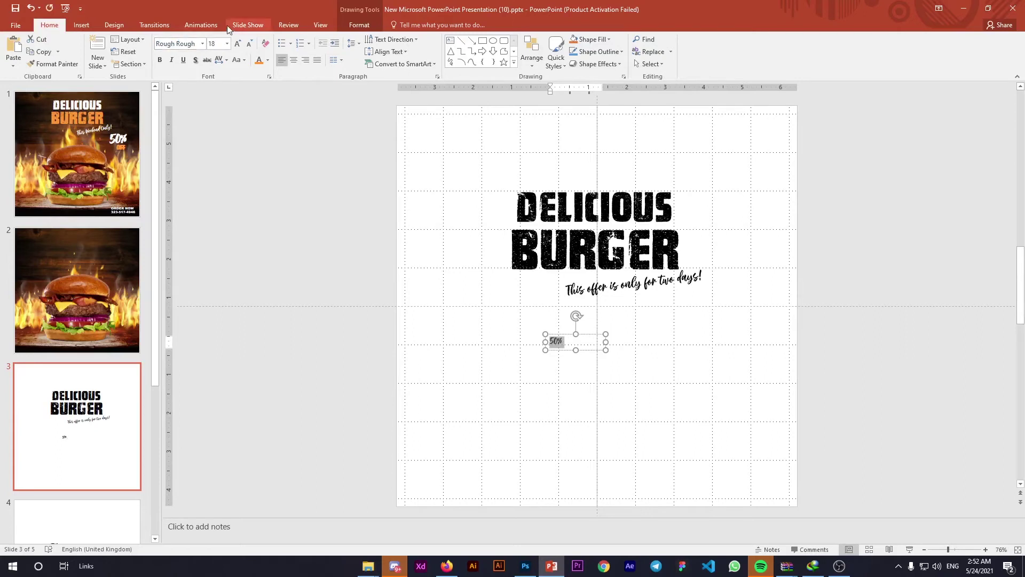
{"action": "left_click", "coordinate": [227, 43]}
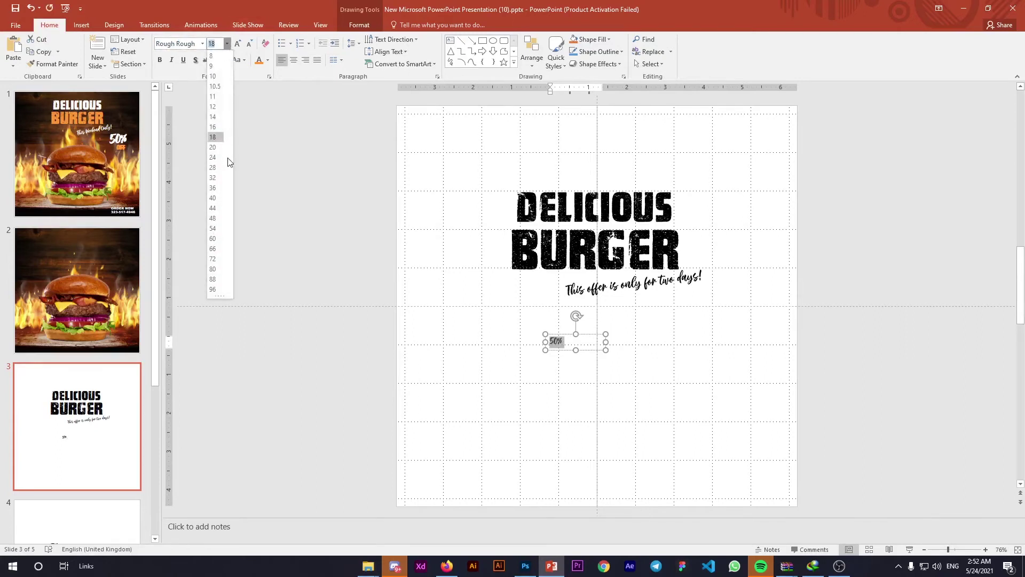
{"action": "left_click", "coordinate": [214, 259]}
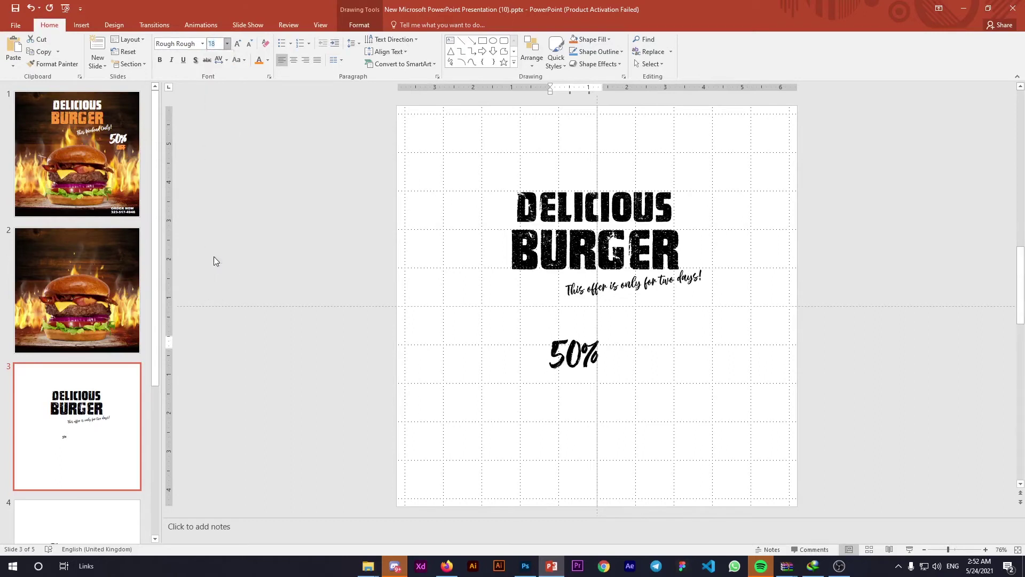
{"action": "left_click", "coordinate": [554, 338]}
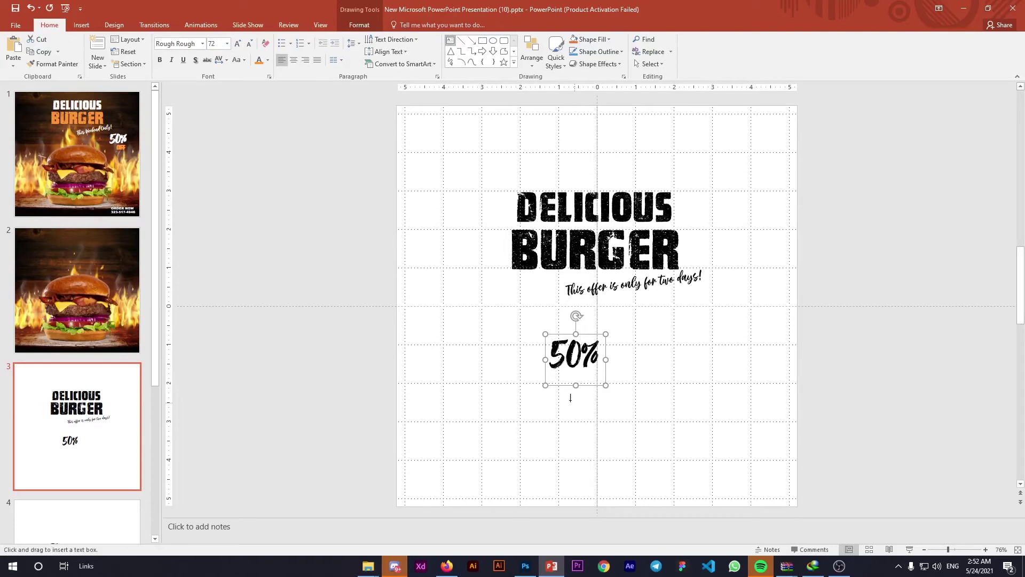
Step: Add an 'OFF' text box below 50% in the GENERATOR font at 54 pt
{"action": "left_click_drag", "start_coordinate": [568, 392], "coordinate": [644, 426]}
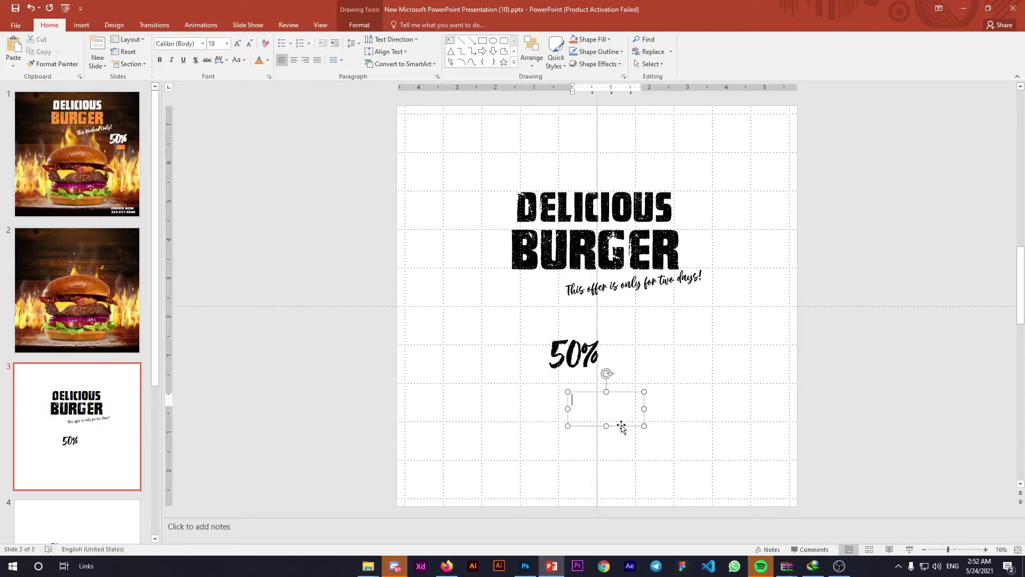
{"action": "type", "text": "OFF"}
{"action": "key", "text": "ctrl+a"}
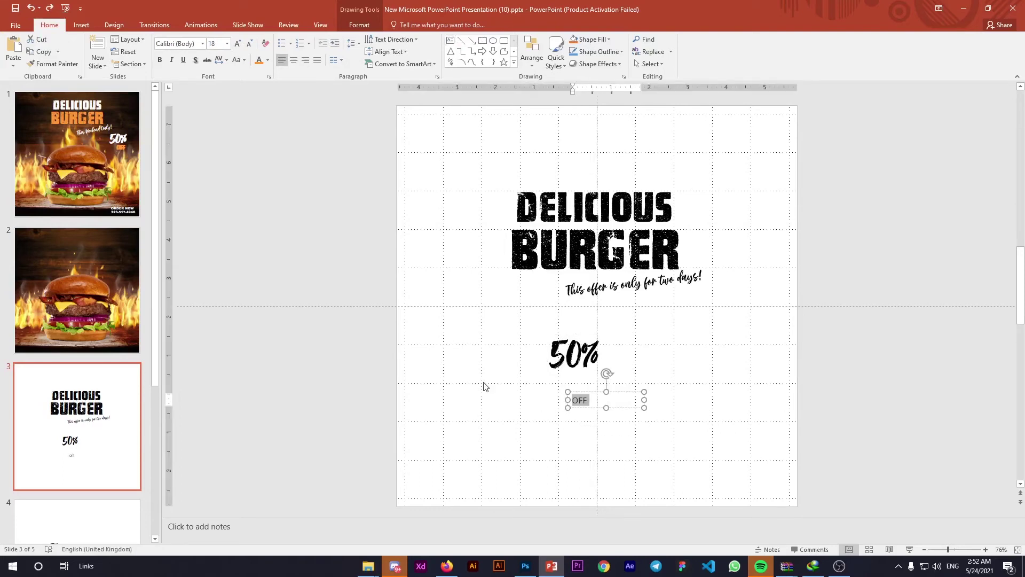
{"action": "left_click", "coordinate": [198, 46]}
{"action": "type", "text": "gen"}
{"action": "key", "text": "Return"}
{"action": "left_click", "coordinate": [227, 44]}
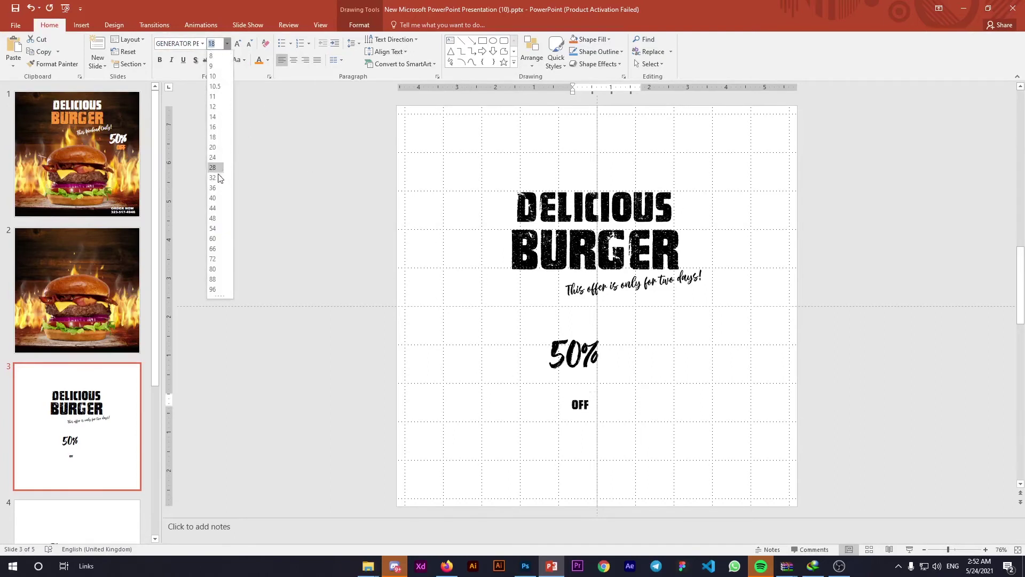
{"action": "left_click", "coordinate": [212, 229]}
Step: Move OFF up so it sits directly beneath the 50%
{"action": "left_click", "coordinate": [591, 390]}
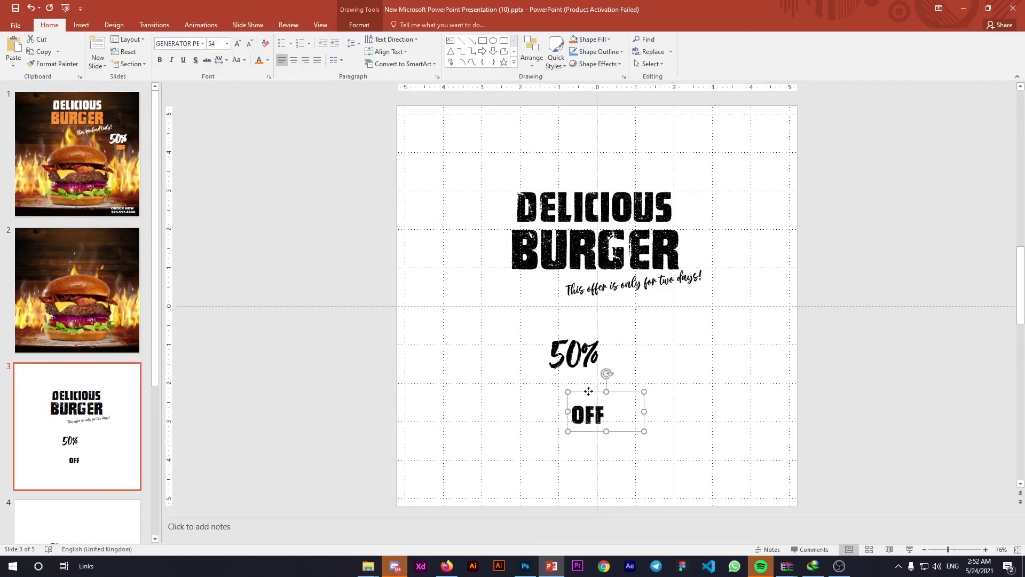
{"action": "left_click_drag", "start_coordinate": [590, 389], "coordinate": [584, 356]}
{"action": "left_click", "coordinate": [516, 352]}
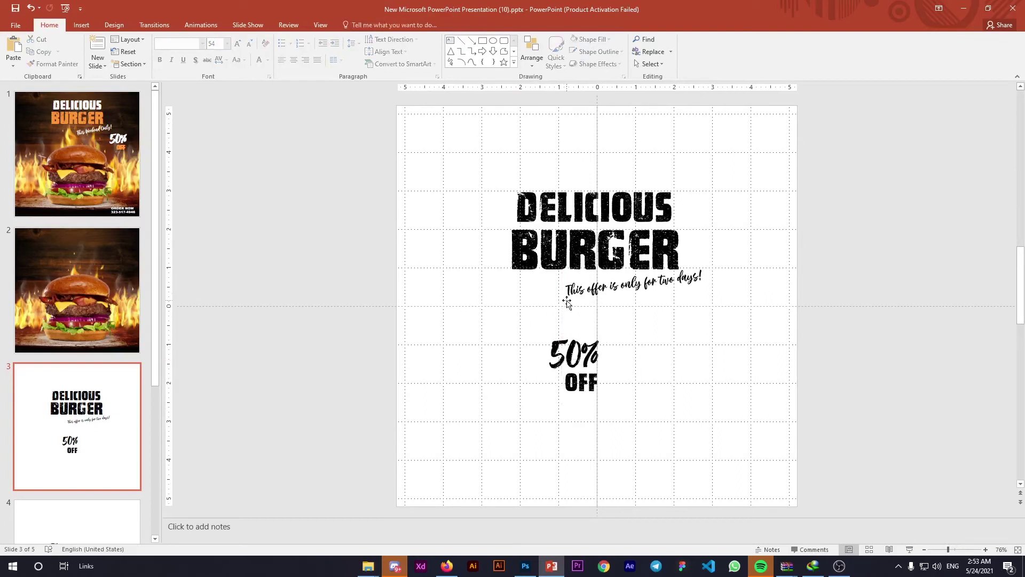
Step: Copy the title and tagline onto slide 2 and move them toward the top
{"action": "mouse_move", "coordinate": [458, 162]}
{"action": "left_mouse_down"}
{"action": "mouse_move", "coordinate": [792, 344]}
{"action": "mouse_move", "coordinate": [780, 329]}
{"action": "left_mouse_up"}
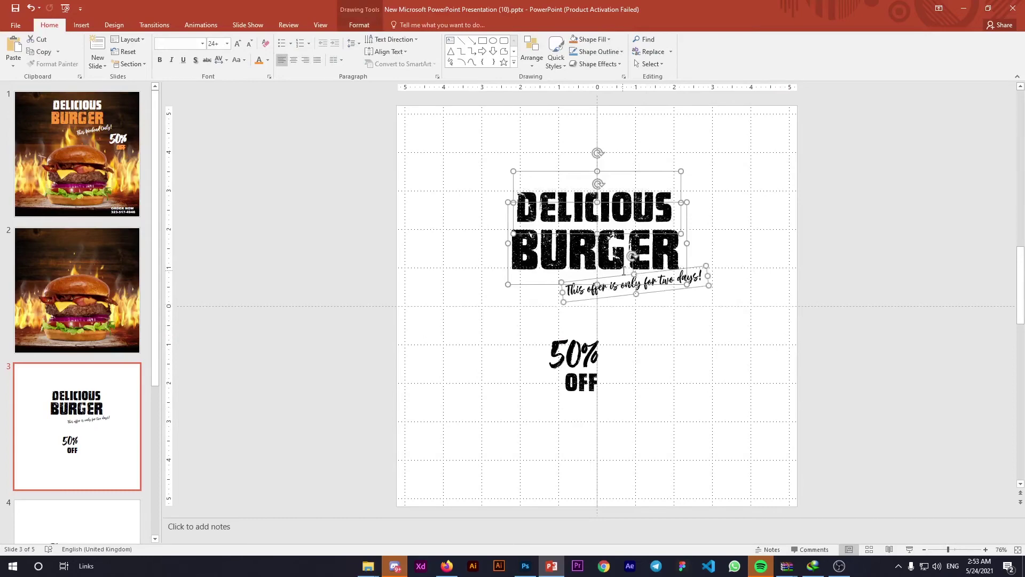
{"action": "key", "text": "ctrl+c"}
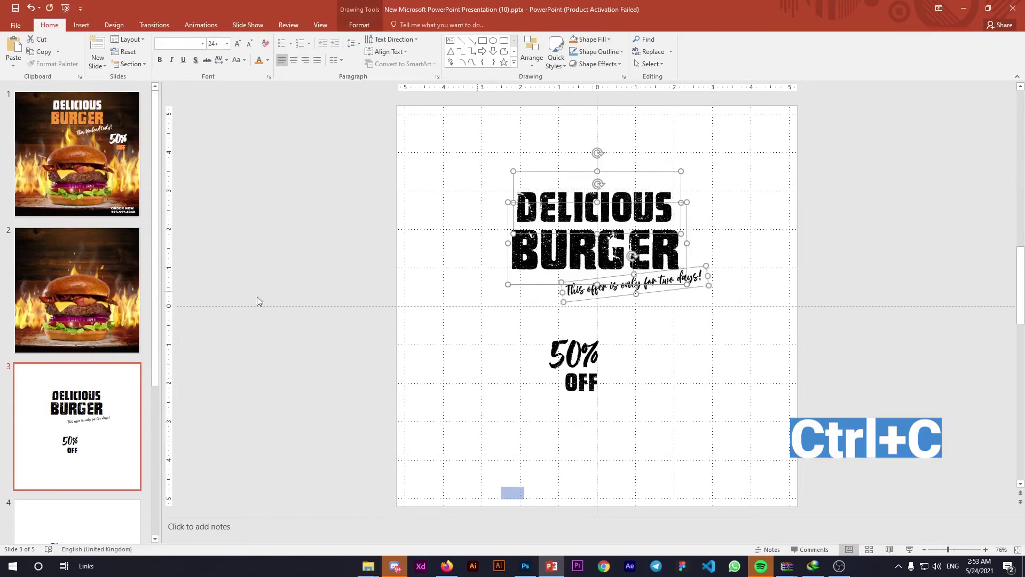
{"action": "left_click", "coordinate": [88, 178]}
{"action": "left_click", "coordinate": [102, 321]}
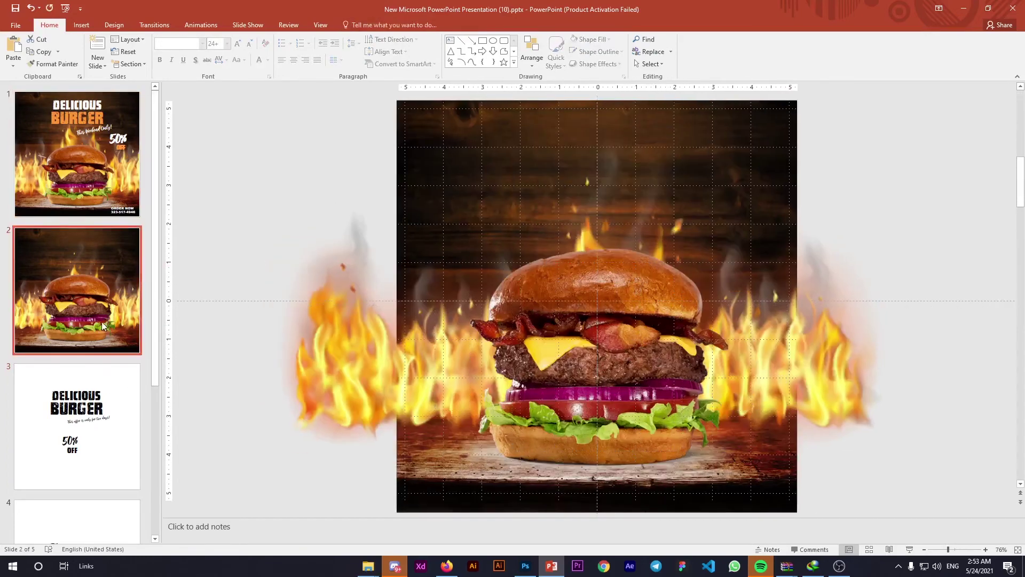
{"action": "key", "text": "ctrl+v"}
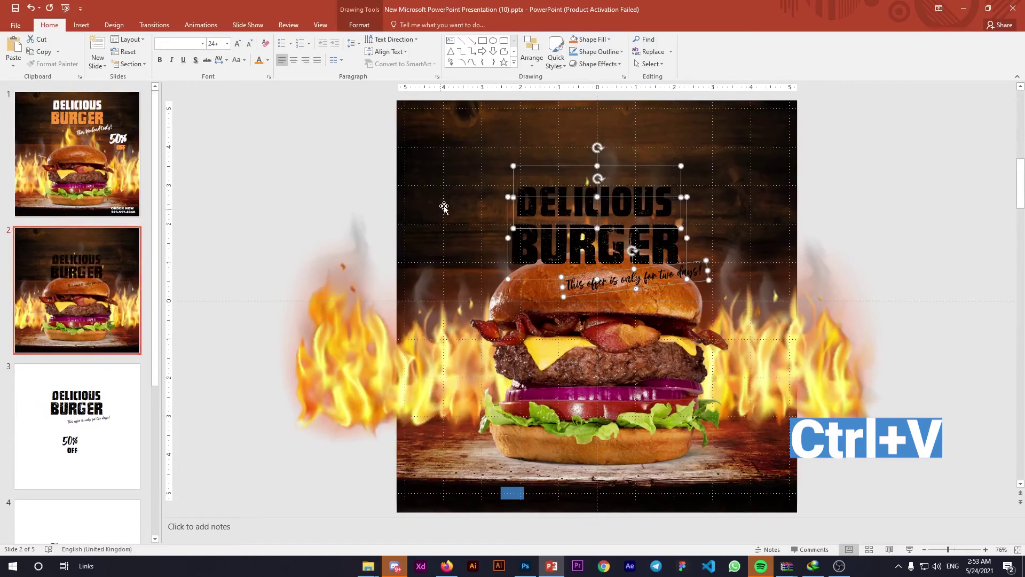
{"action": "left_click_drag", "start_coordinate": [541, 167], "coordinate": [544, 113]}
{"action": "left_click", "coordinate": [327, 176]}
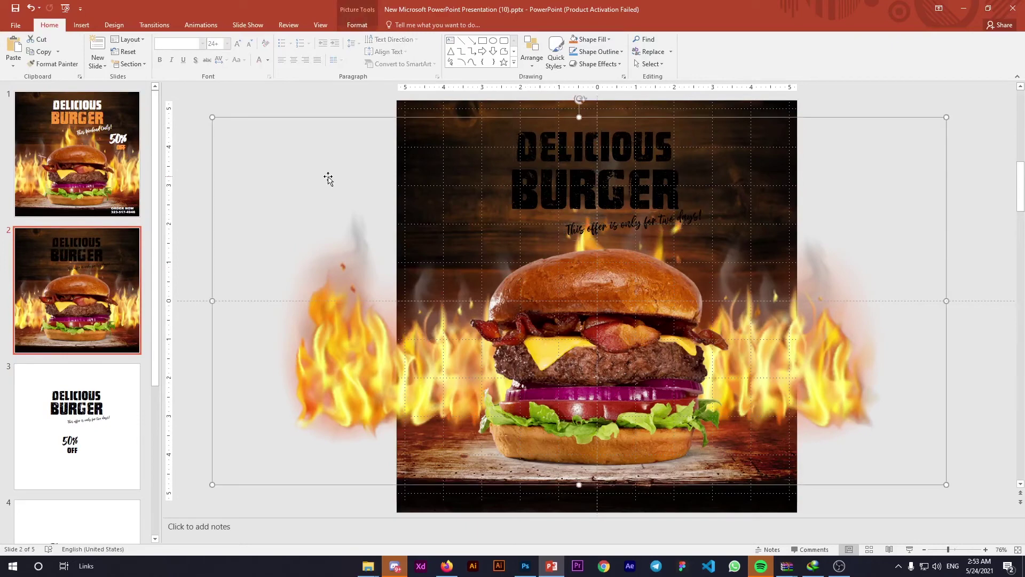
{"action": "left_click", "coordinate": [327, 103]}
Step: Make the word BURGER orange
{"action": "left_click", "coordinate": [569, 160]}
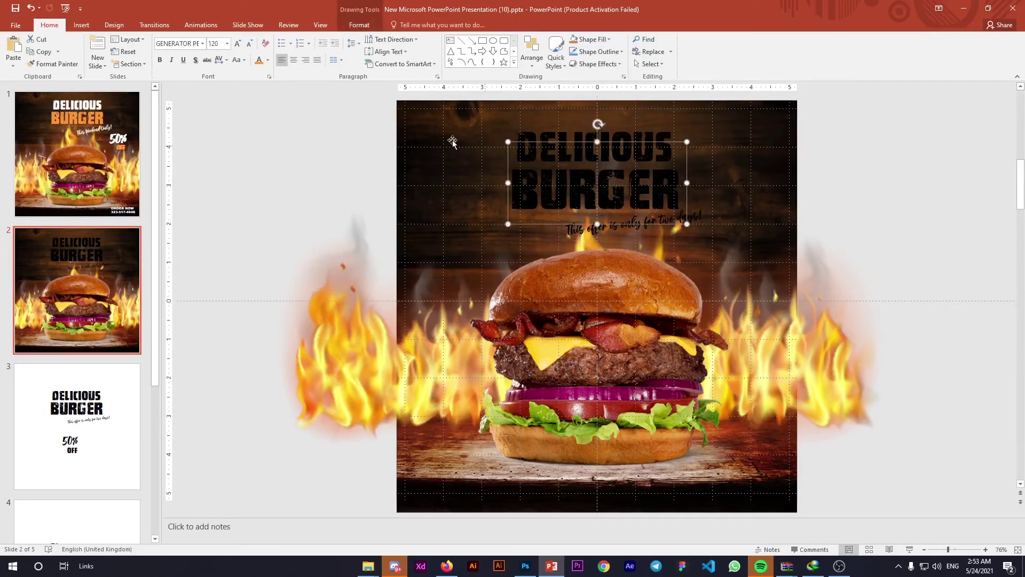
{"action": "left_click", "coordinate": [359, 25]}
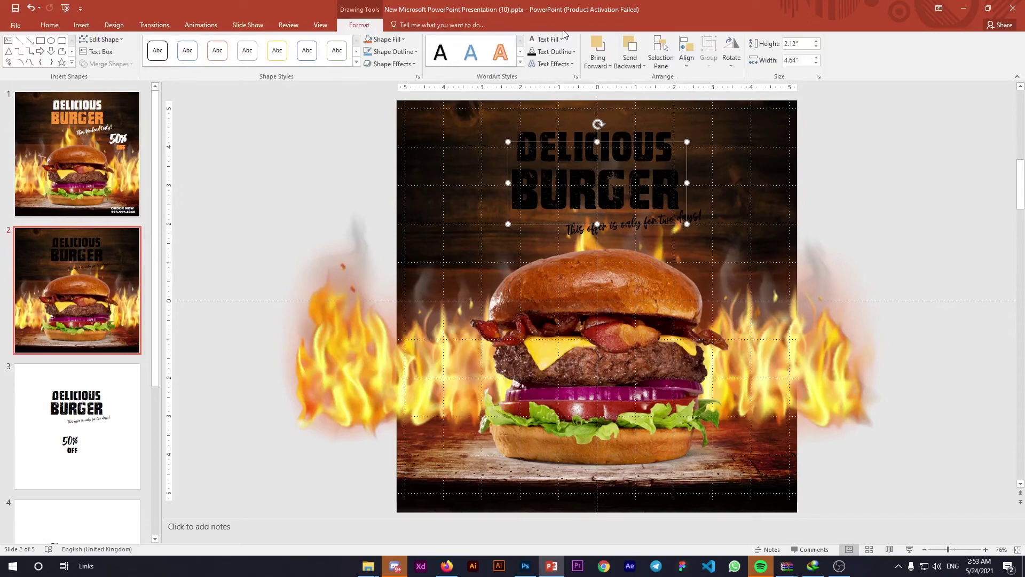
{"action": "left_click", "coordinate": [559, 39]}
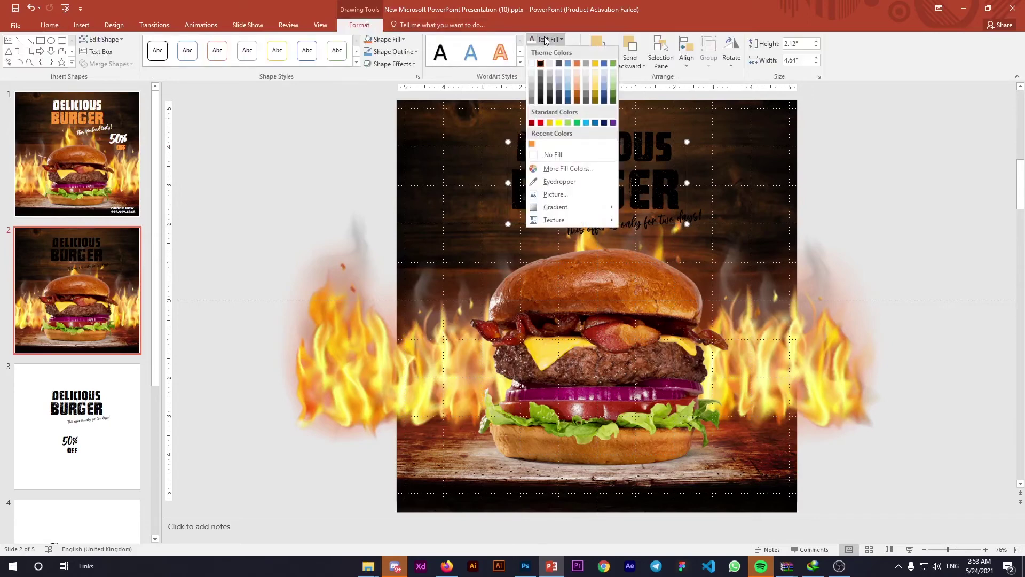
{"action": "left_click", "coordinate": [532, 145]}
Step: Change the text colour of DELICIOUS to white
{"action": "left_click", "coordinate": [540, 112]}
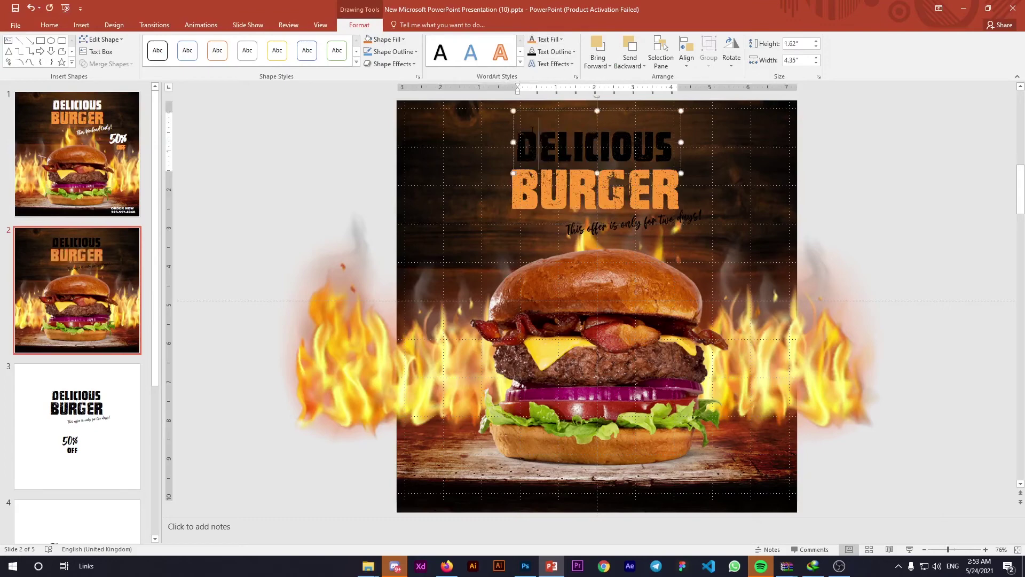
{"action": "left_click", "coordinate": [541, 114]}
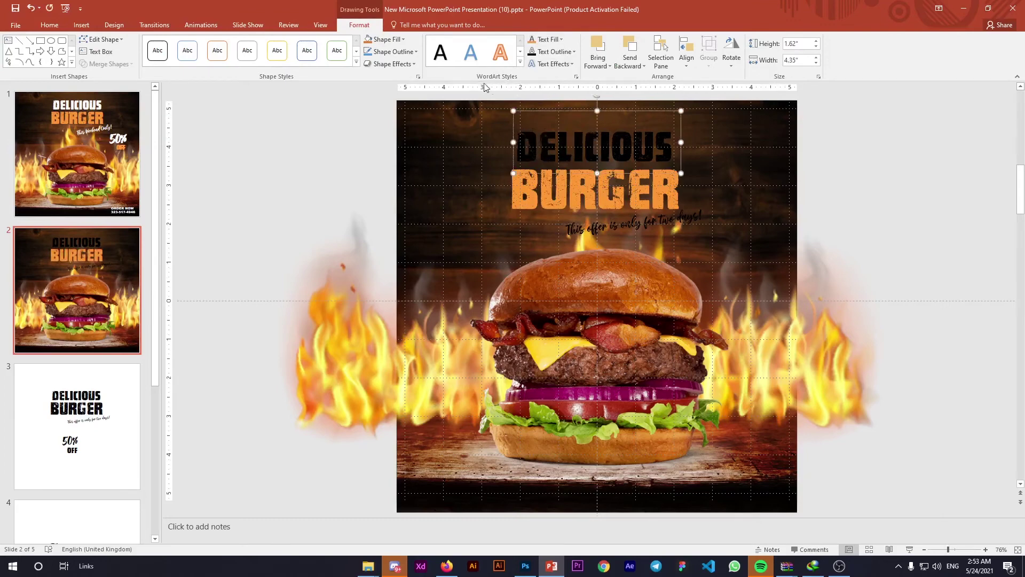
{"action": "left_click", "coordinate": [551, 41]}
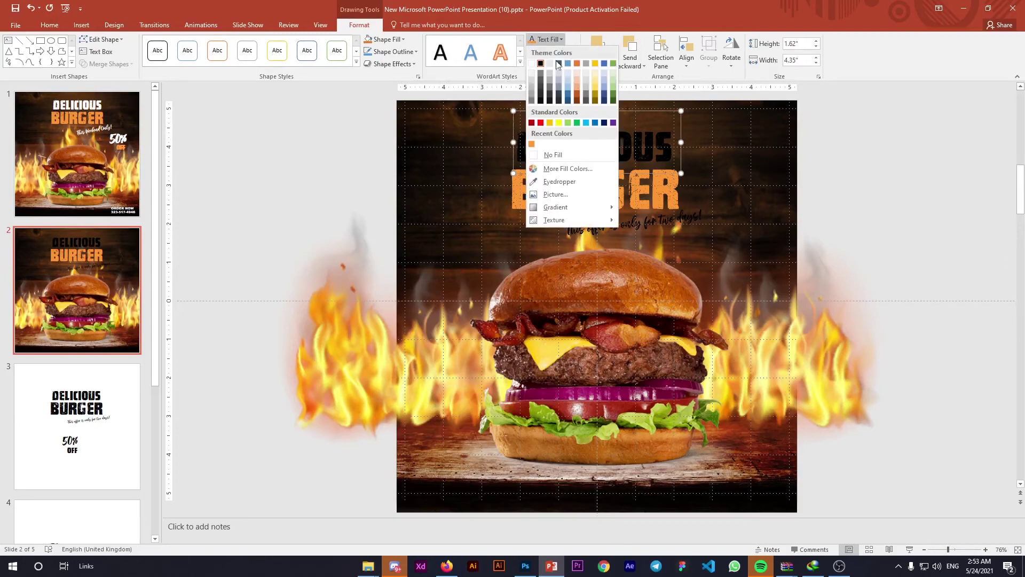
{"action": "left_click", "coordinate": [531, 63]}
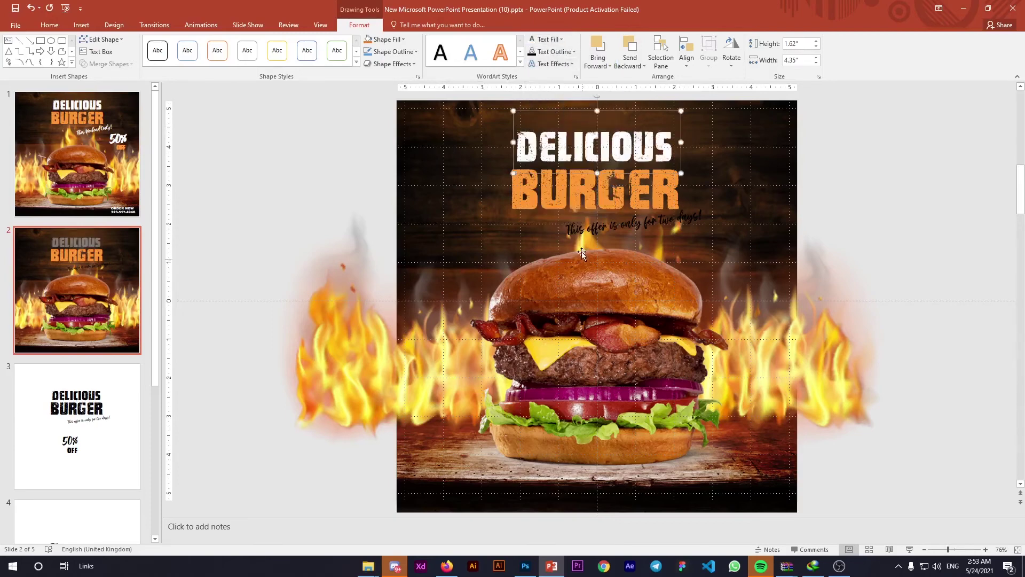
Step: Make the tilted tagline 'This offer is only for two days!' white
{"action": "left_click", "coordinate": [592, 225]}
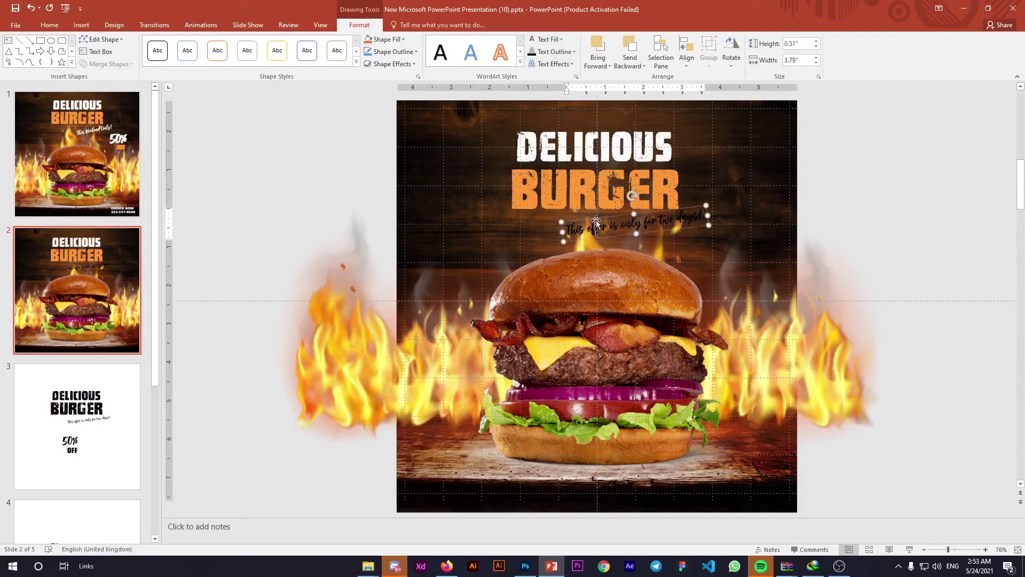
{"action": "left_click", "coordinate": [551, 40]}
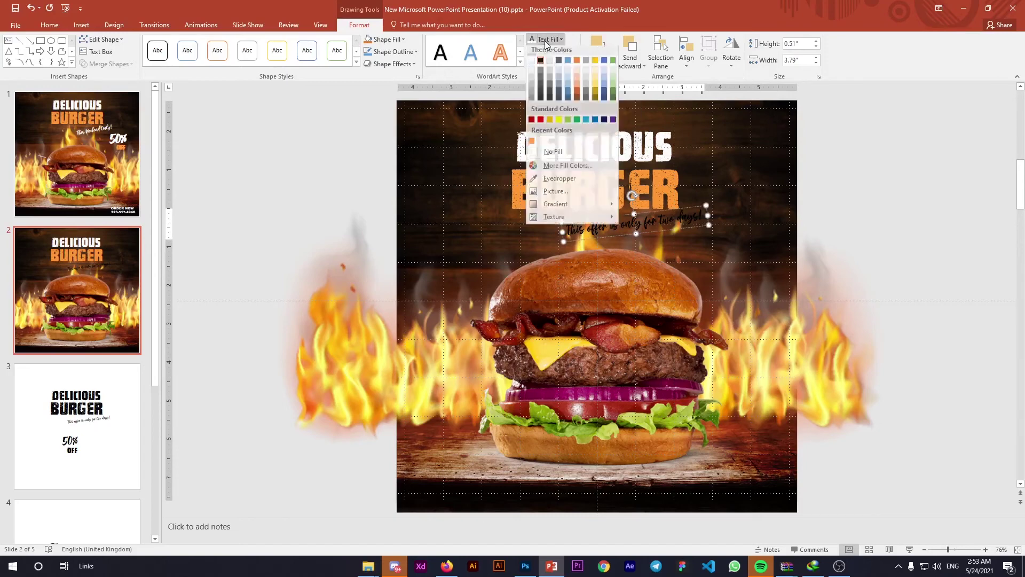
{"action": "left_click", "coordinate": [540, 64]}
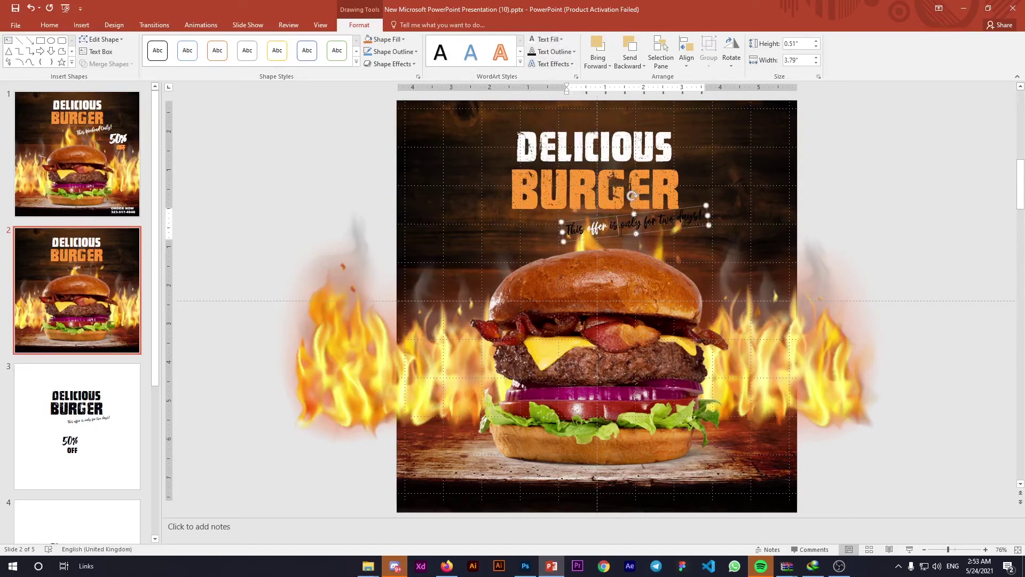
{"action": "key", "text": "ctrl+a"}
{"action": "left_click", "coordinate": [551, 40]}
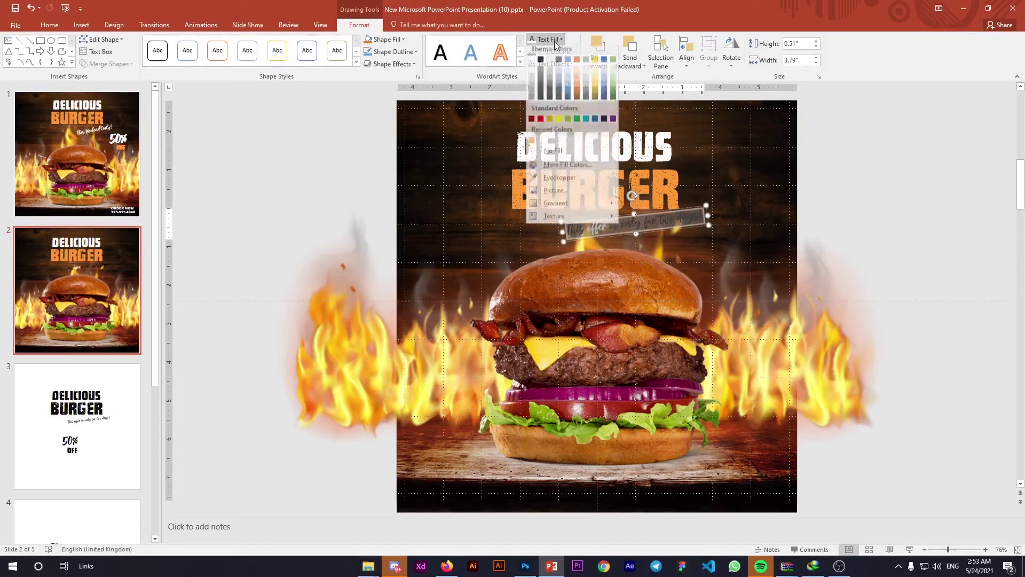
{"action": "left_click", "coordinate": [533, 64]}
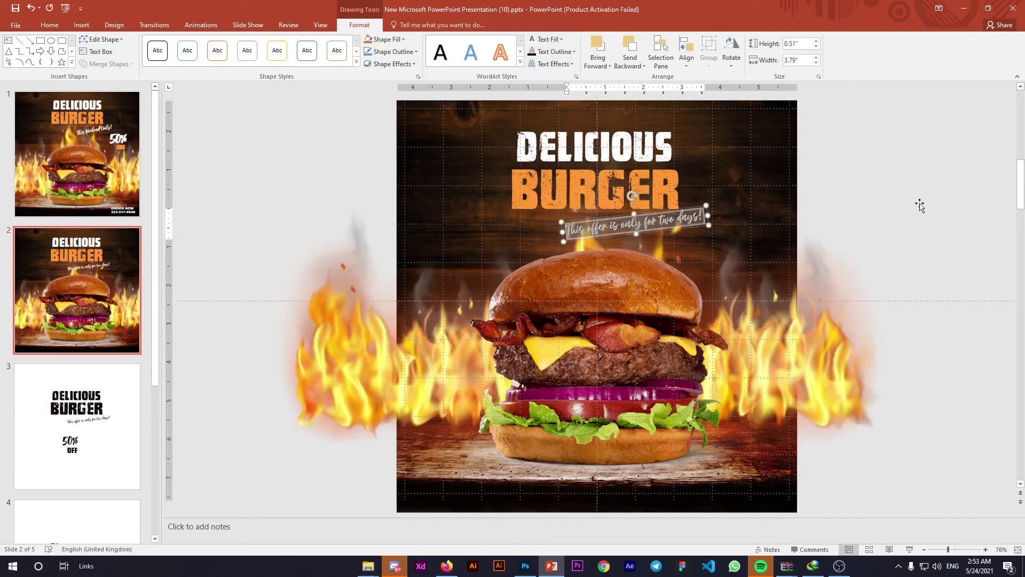
{"action": "left_click", "coordinate": [978, 154]}
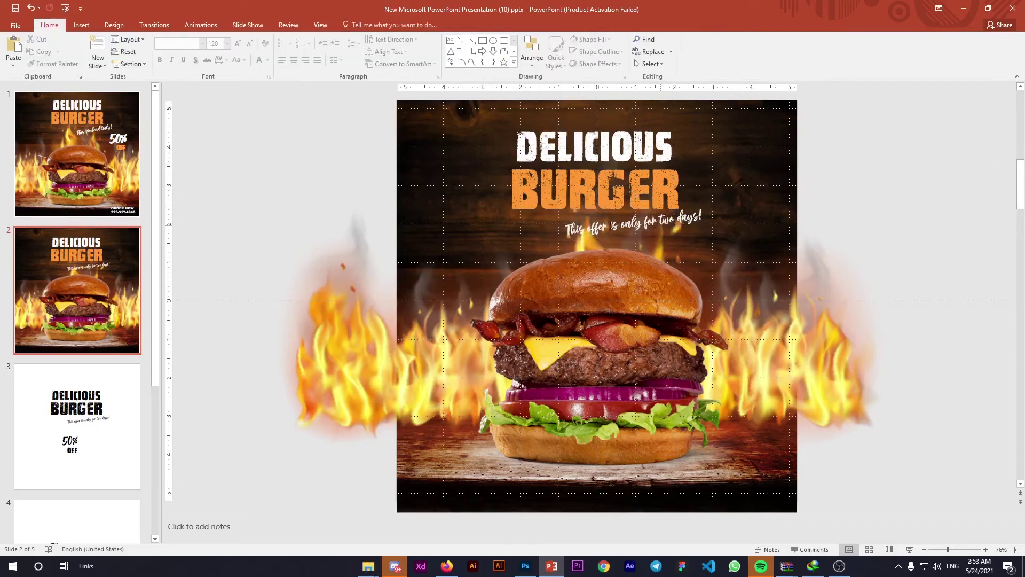
Step: Copy the 50% and OFF boxes from slide 3 to slide 2's upper right
{"action": "left_click", "coordinate": [75, 430]}
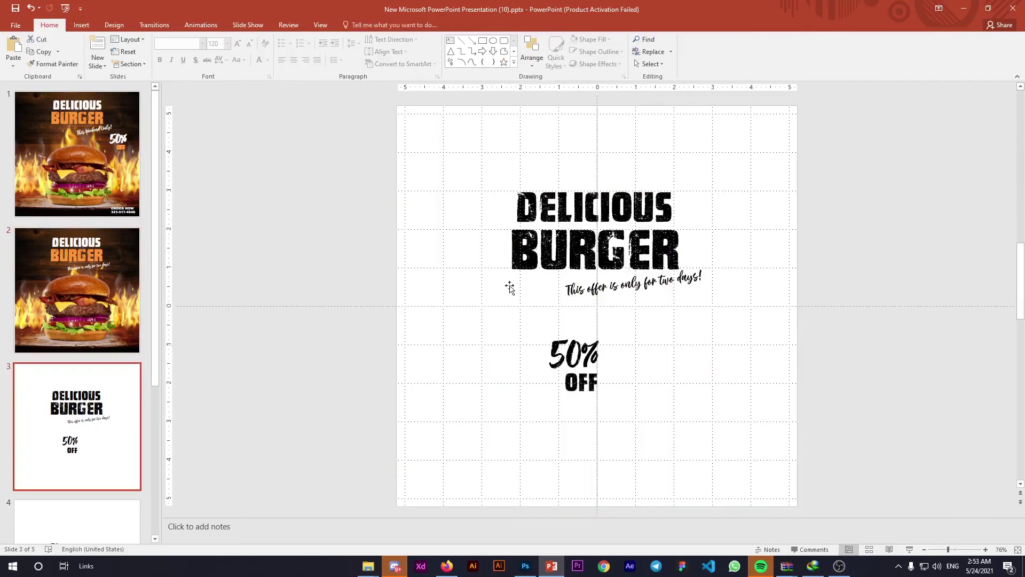
{"action": "left_click_drag", "start_coordinate": [523, 341], "coordinate": [648, 414]}
{"action": "left_click", "coordinate": [526, 322]}
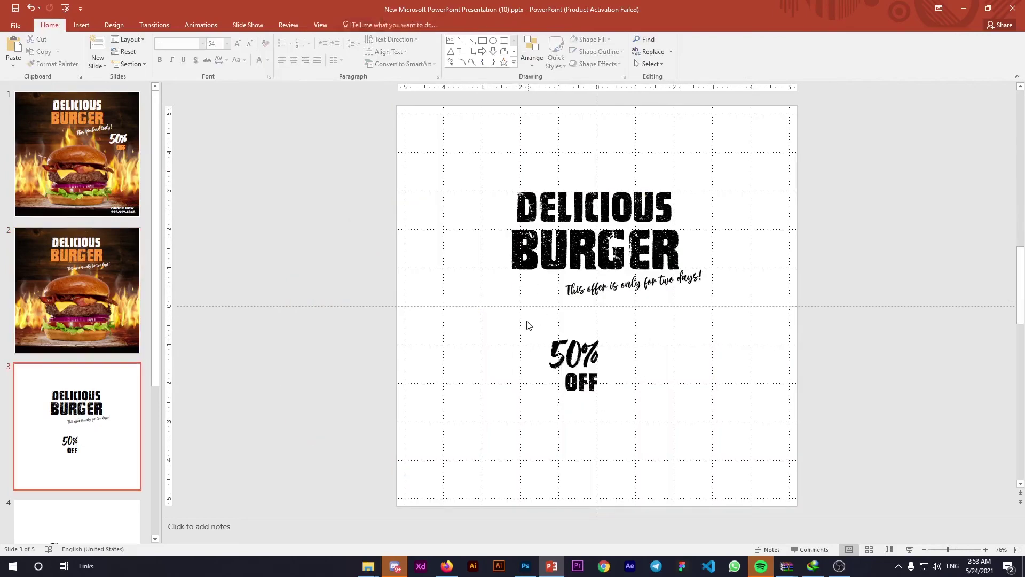
{"action": "left_click_drag", "start_coordinate": [526, 322], "coordinate": [659, 431]}
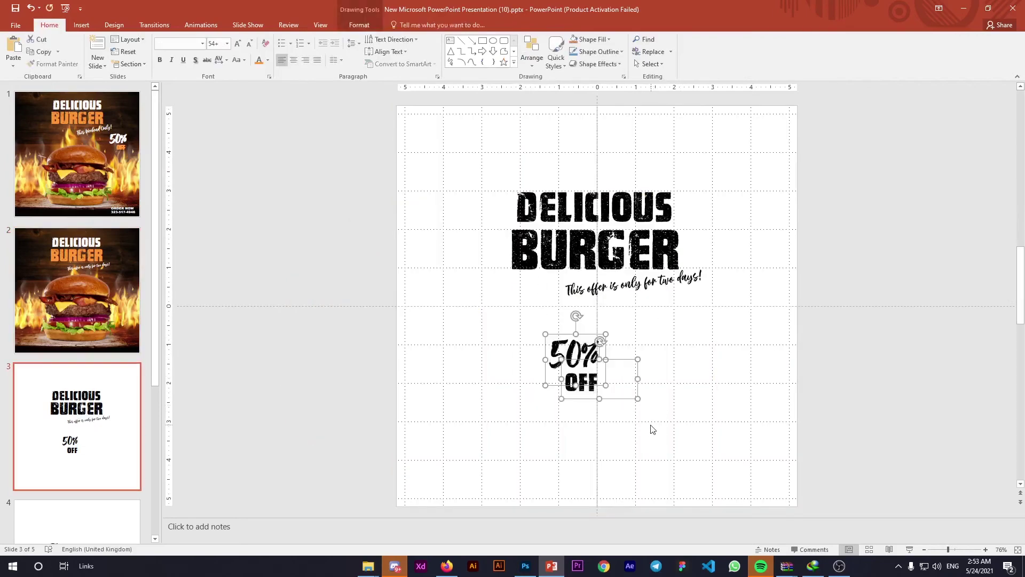
{"action": "key", "text": "ctrl+c"}
{"action": "left_click", "coordinate": [79, 293]}
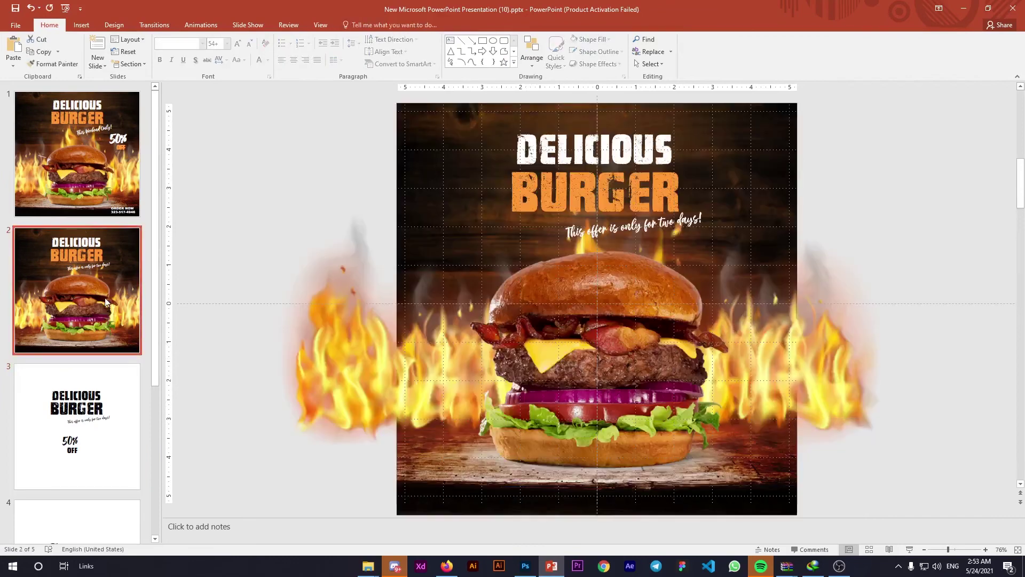
{"action": "key", "text": "ctrl+v"}
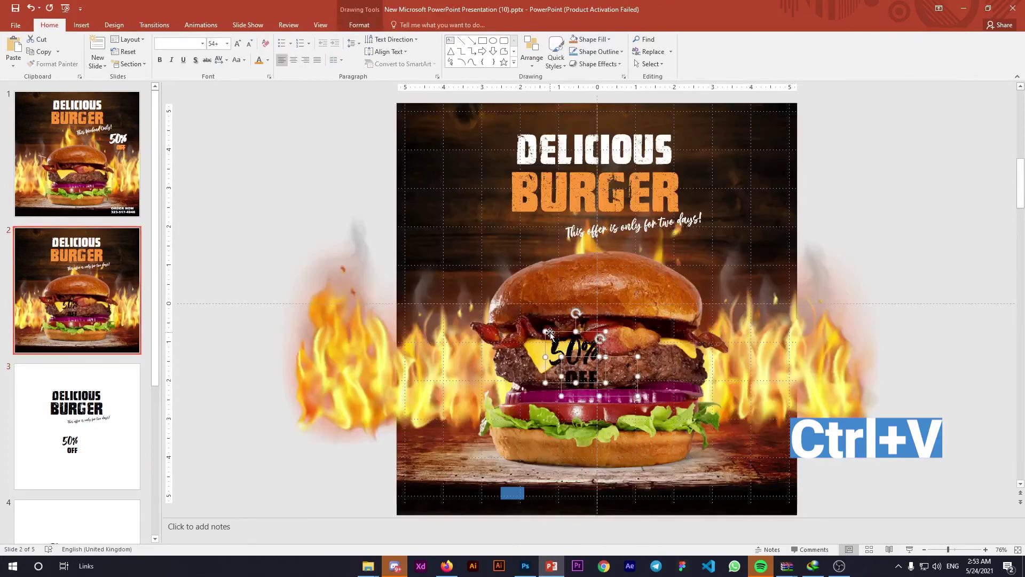
{"action": "left_click_drag", "start_coordinate": [637, 325], "coordinate": [768, 224]}
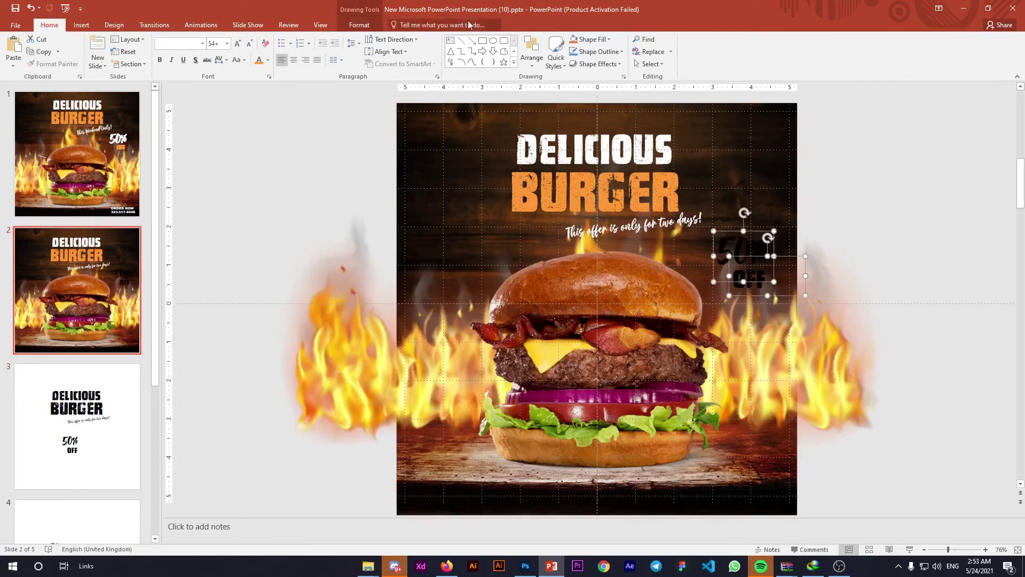
Step: Make the pasted 50% OFF text white
{"action": "left_click", "coordinate": [359, 26]}
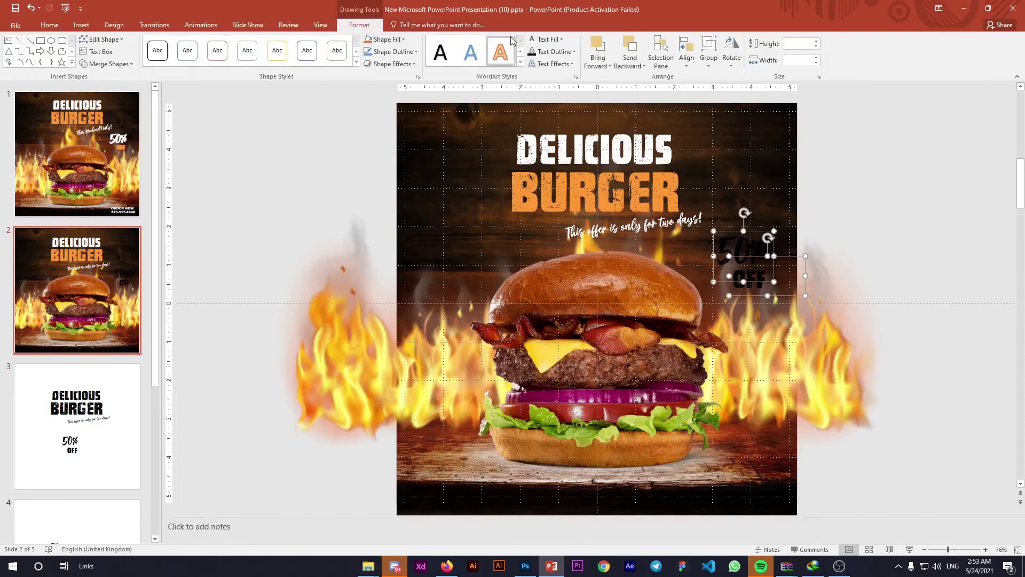
{"action": "left_click", "coordinate": [542, 39]}
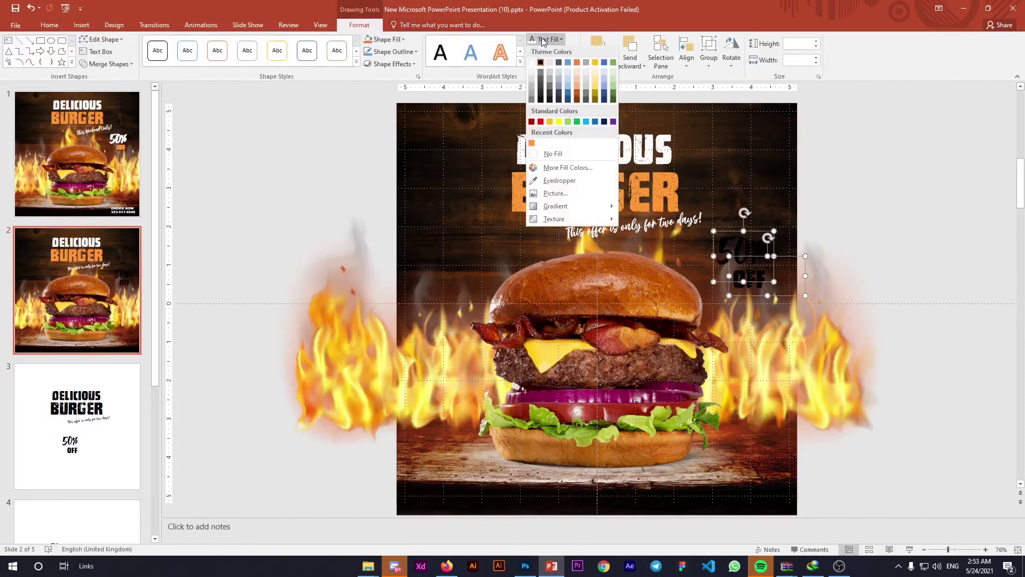
{"action": "left_click", "coordinate": [532, 63]}
{"action": "left_click", "coordinate": [938, 217]}
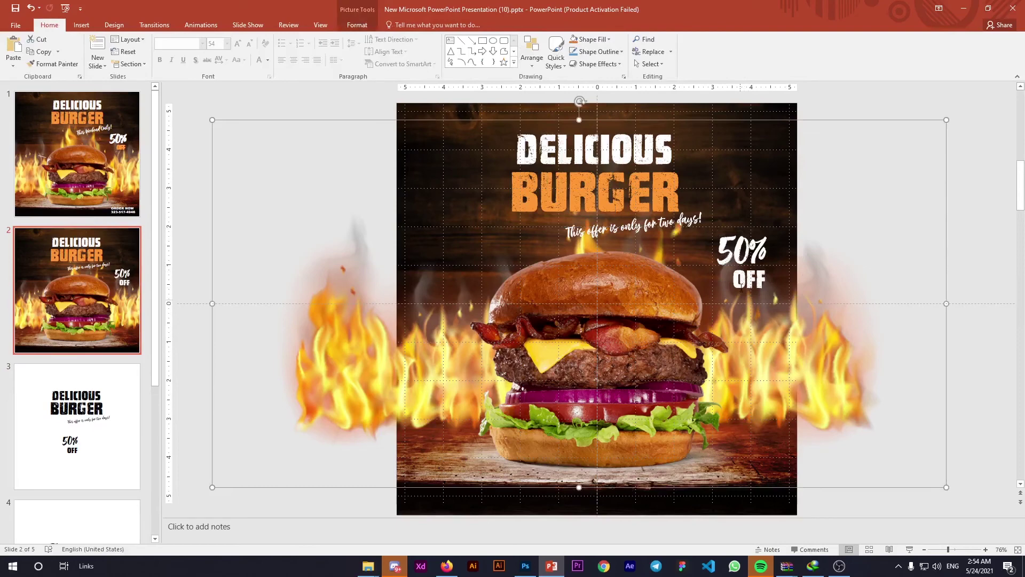
Step: Recolour OFF orange to match BURGER
{"action": "left_click", "coordinate": [741, 288]}
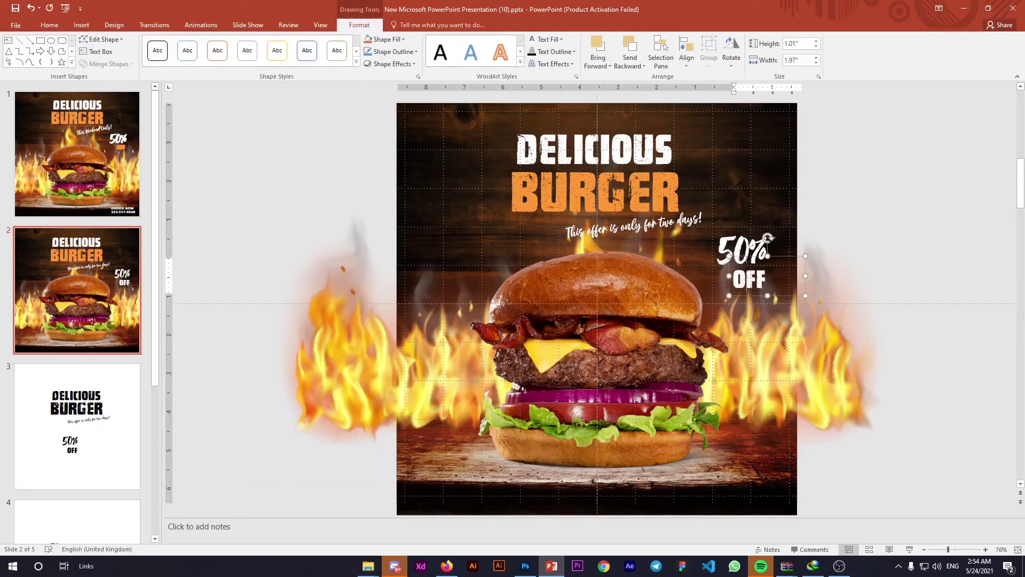
{"action": "left_click", "coordinate": [545, 40]}
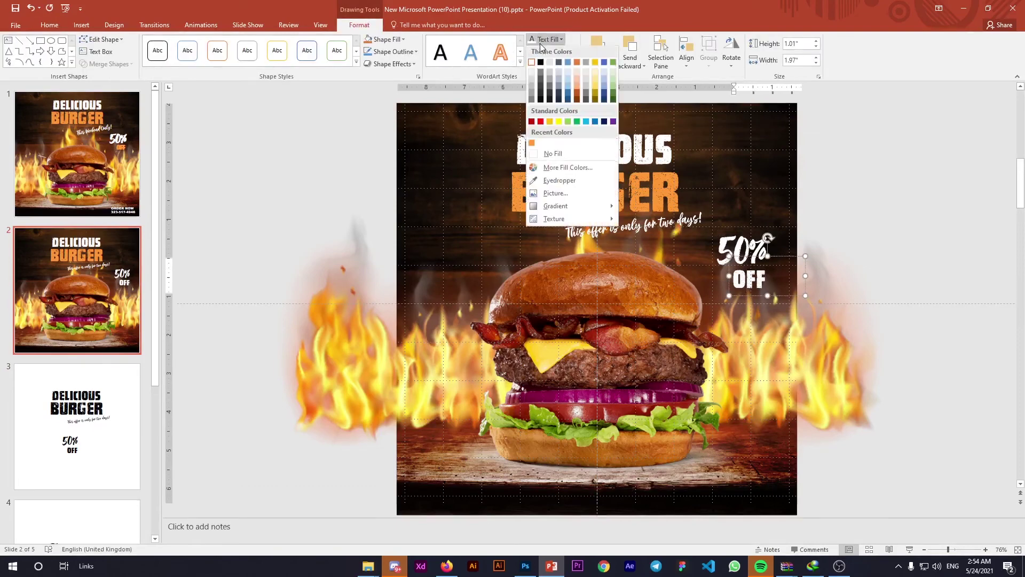
{"action": "left_click", "coordinate": [532, 145]}
{"action": "left_click", "coordinate": [958, 157]}
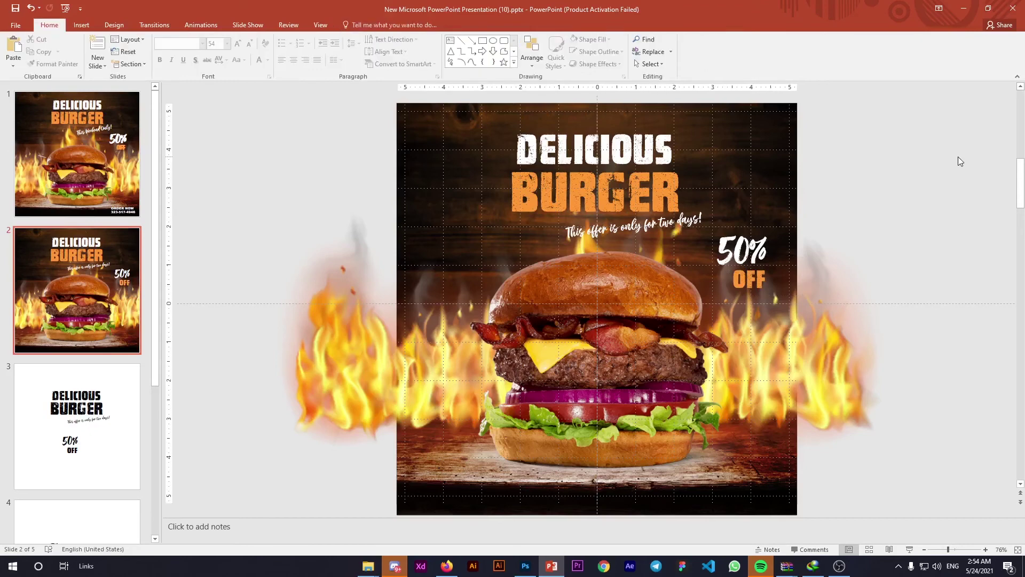
Step: Copy the ORDER NOW phone-number text box from slide 1 onto slide 2
{"action": "left_click", "coordinate": [81, 171]}
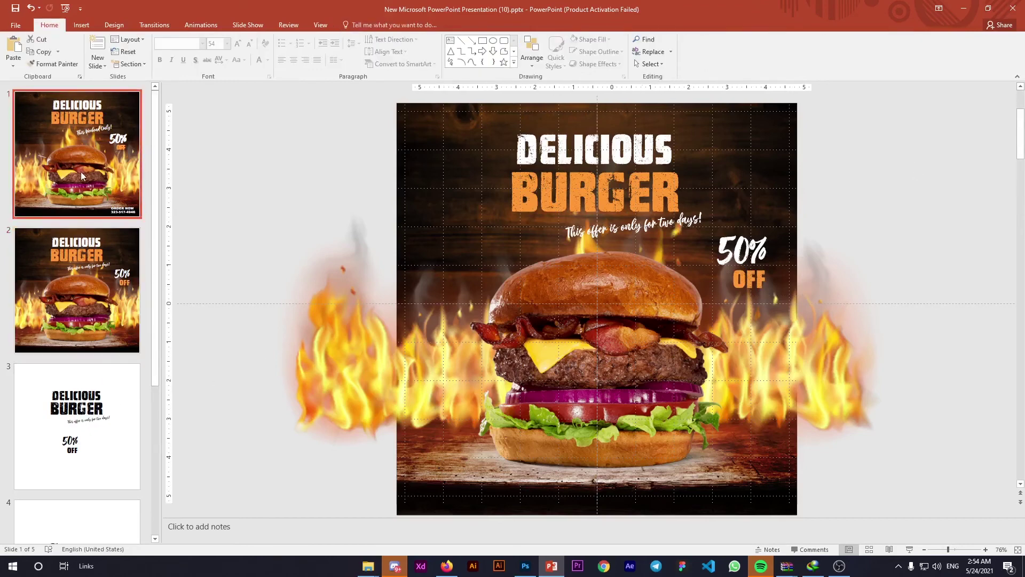
{"action": "left_click", "coordinate": [758, 478]}
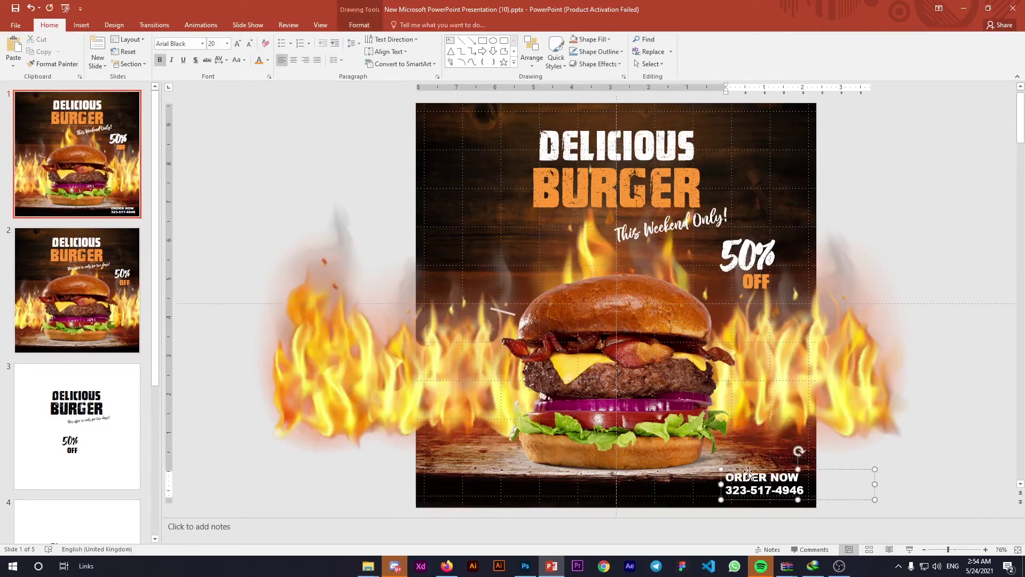
{"action": "left_click", "coordinate": [69, 332]}
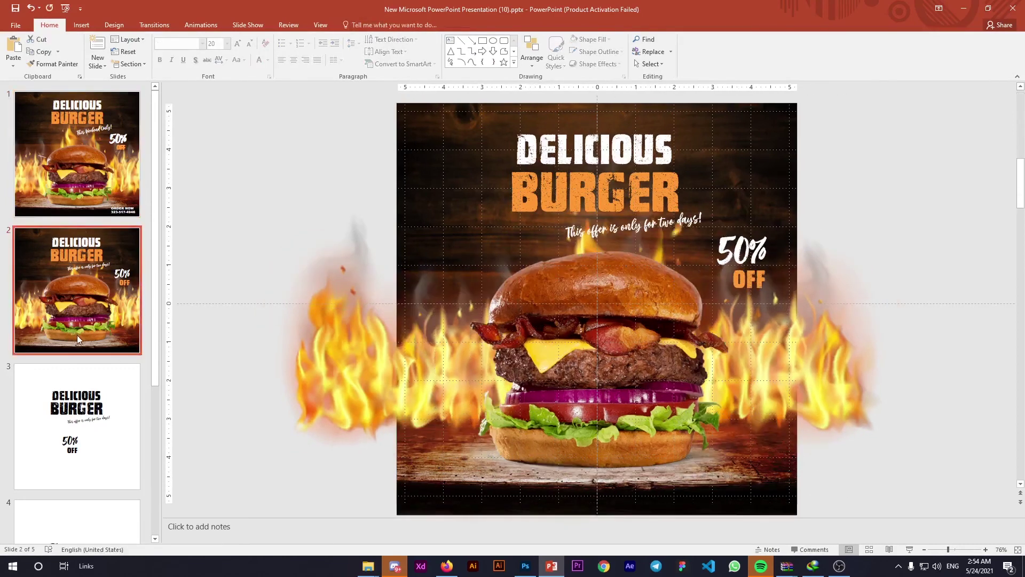
{"action": "key", "text": "ctrl+v"}
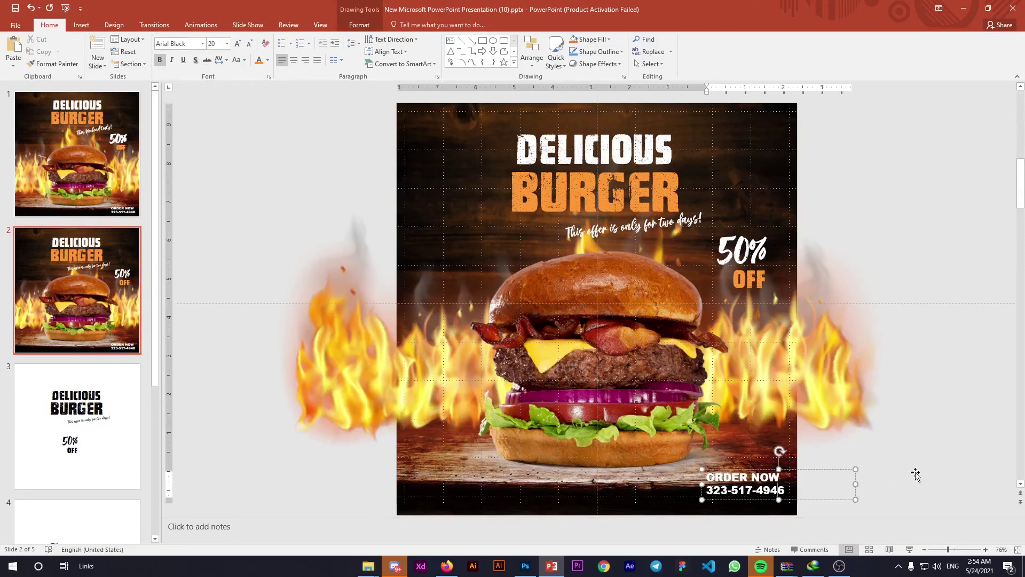
{"action": "left_click", "coordinate": [990, 351]}
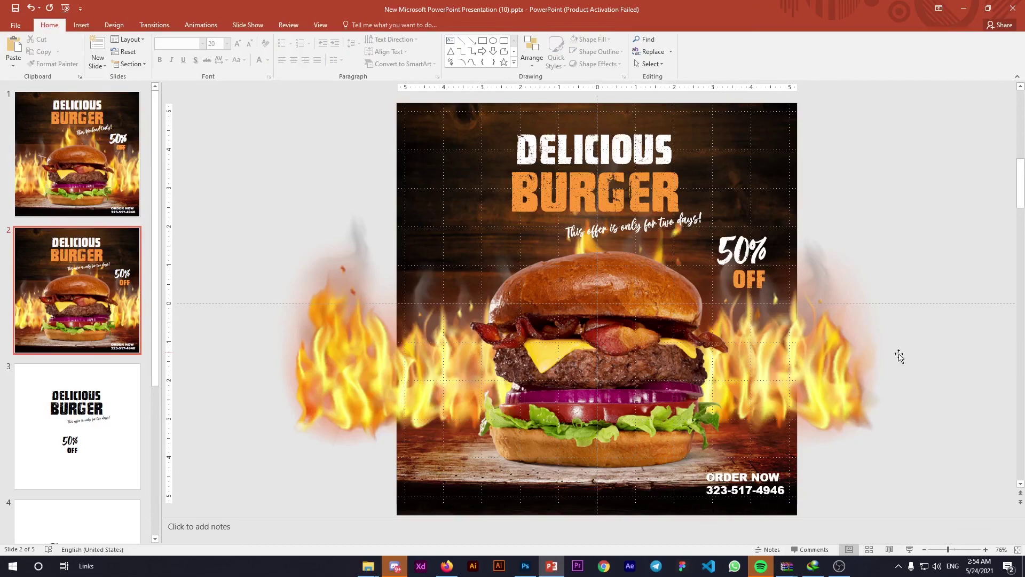
{"action": "left_click", "coordinate": [65, 8]}
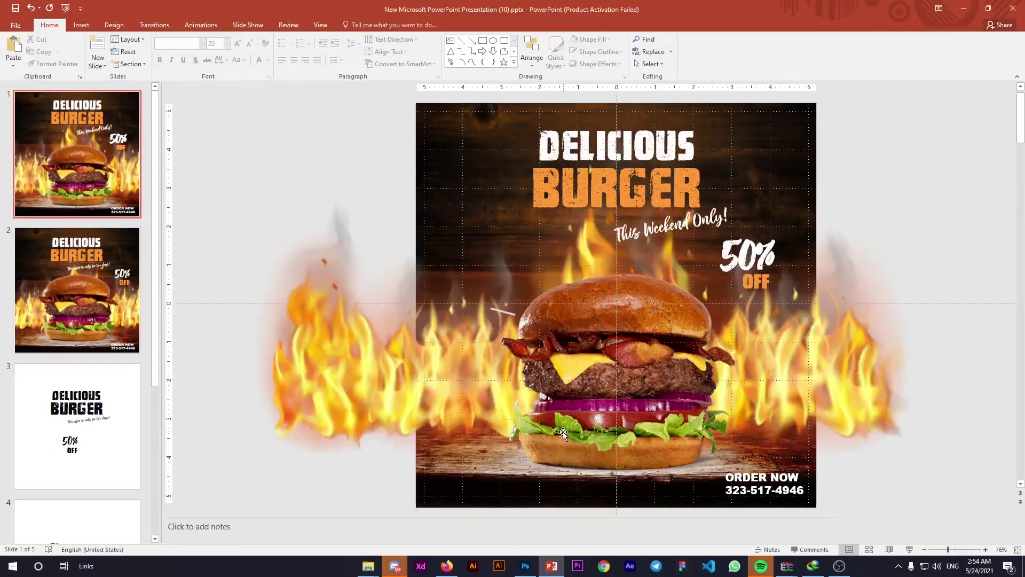
{"action": "left_click", "coordinate": [87, 315]}
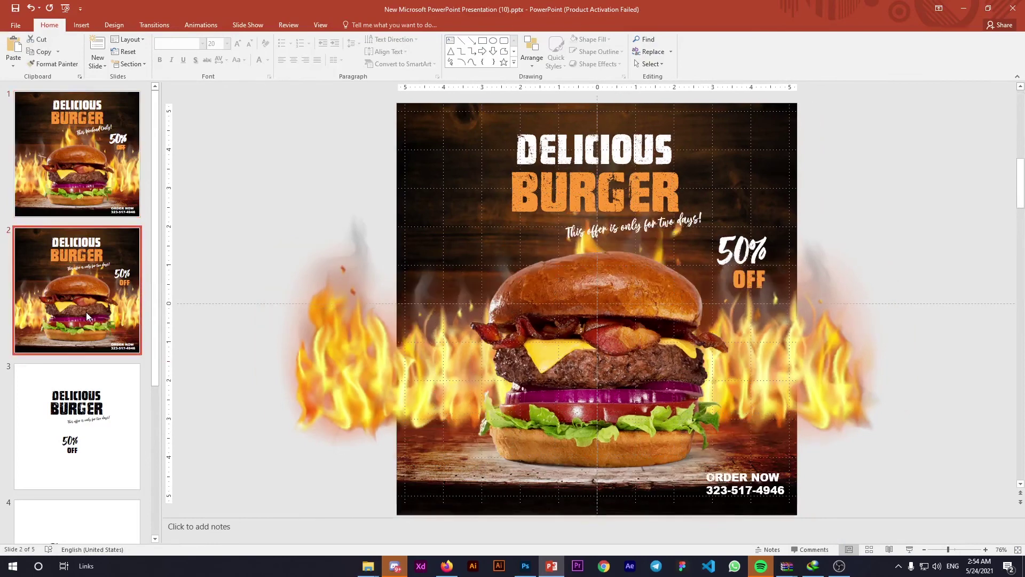